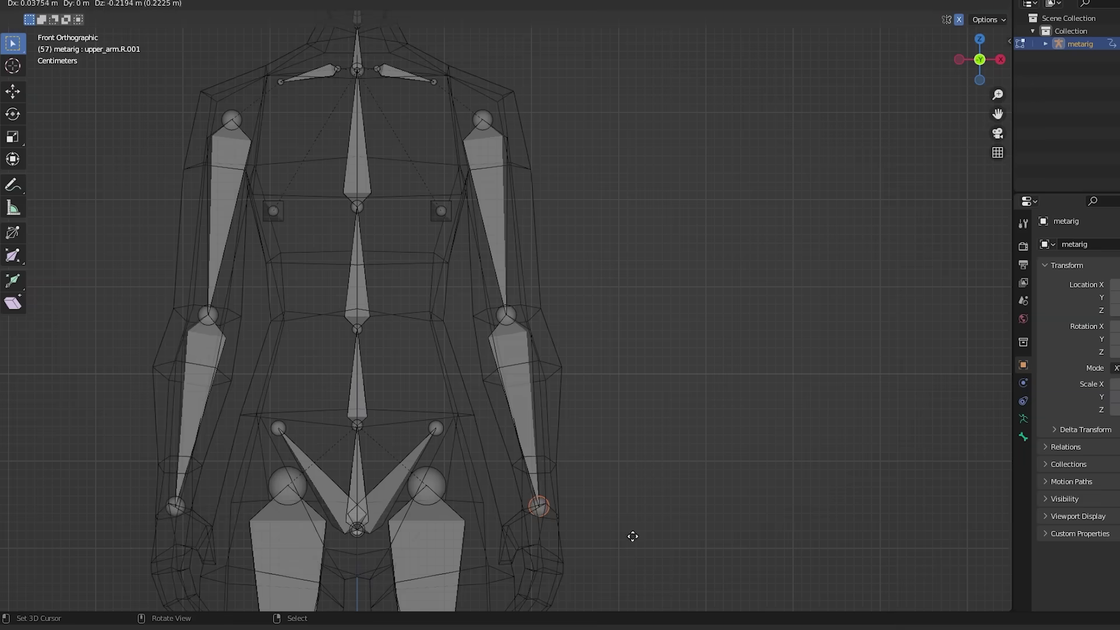
Step: Select the left upper arm bone of the metarig in wireframe and rotate it outward away from the body
middle_click_drag(633, 536, 658, 380, "shift")
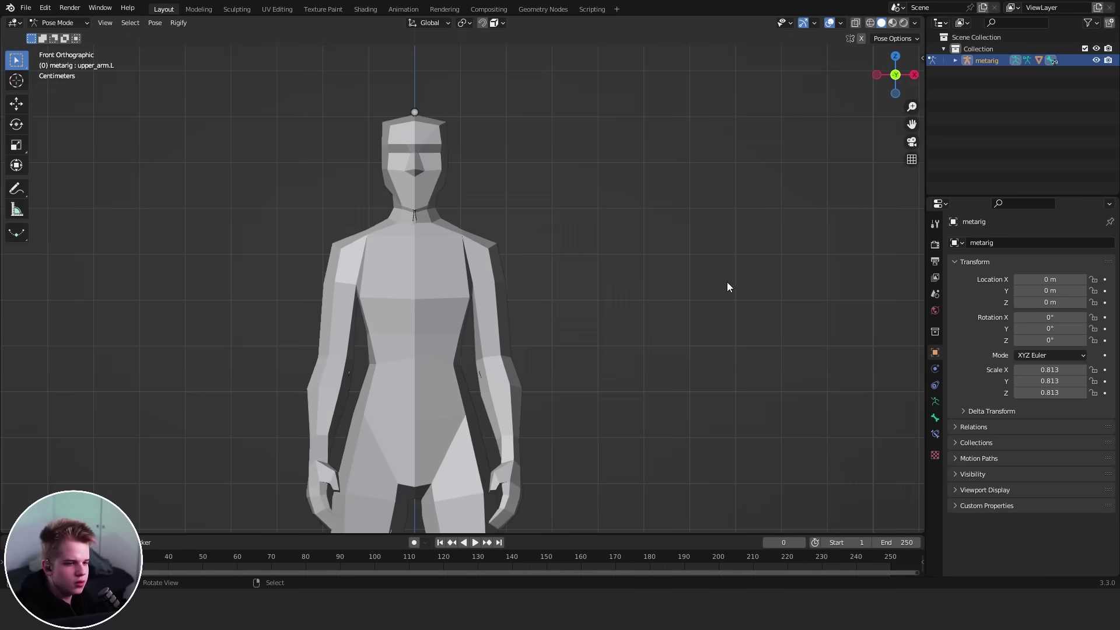
scroll(727, 282, "up", 3)
key("z")
scroll(466, 306, "down", 3)
scroll(466, 292, "up", 3)
key("z")
left_click(655, 206)
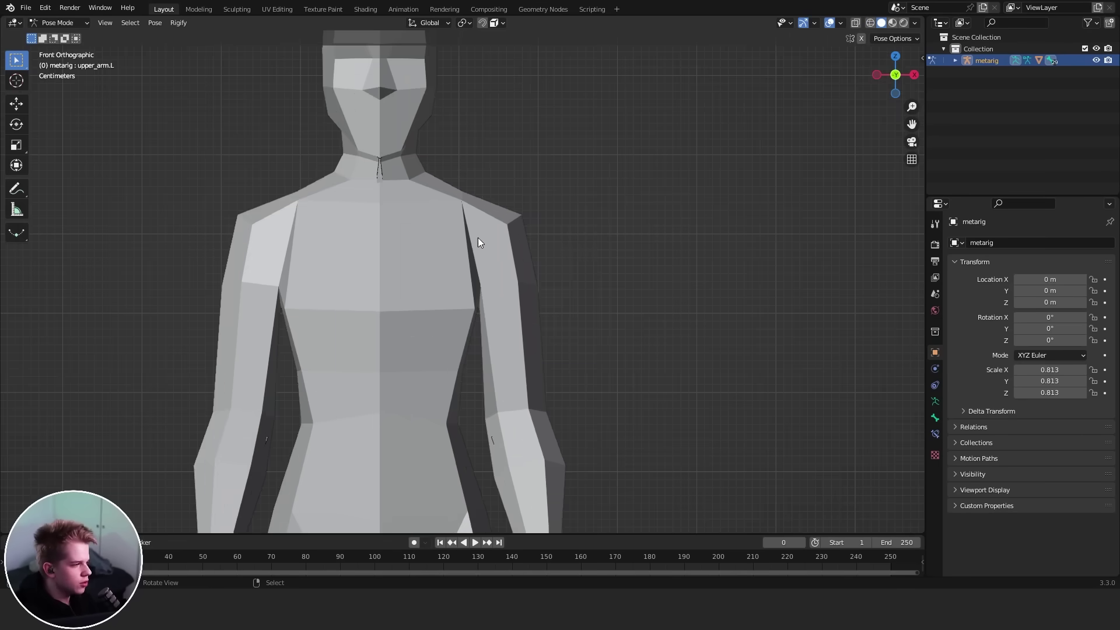
left_click(532, 274)
scroll(484, 286, "down", 2)
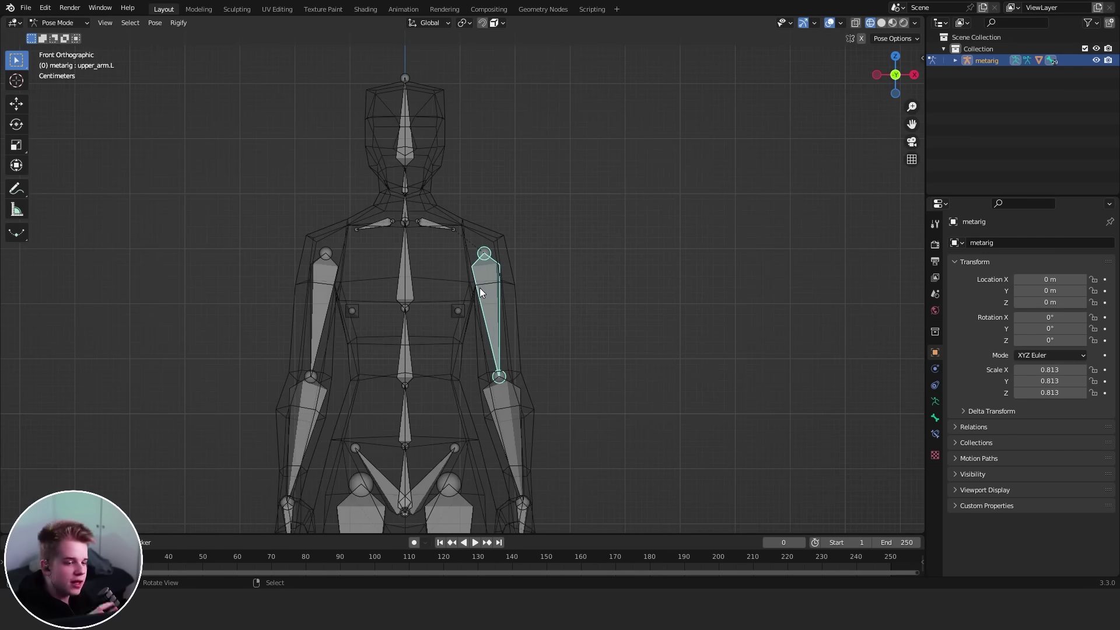
key("r")
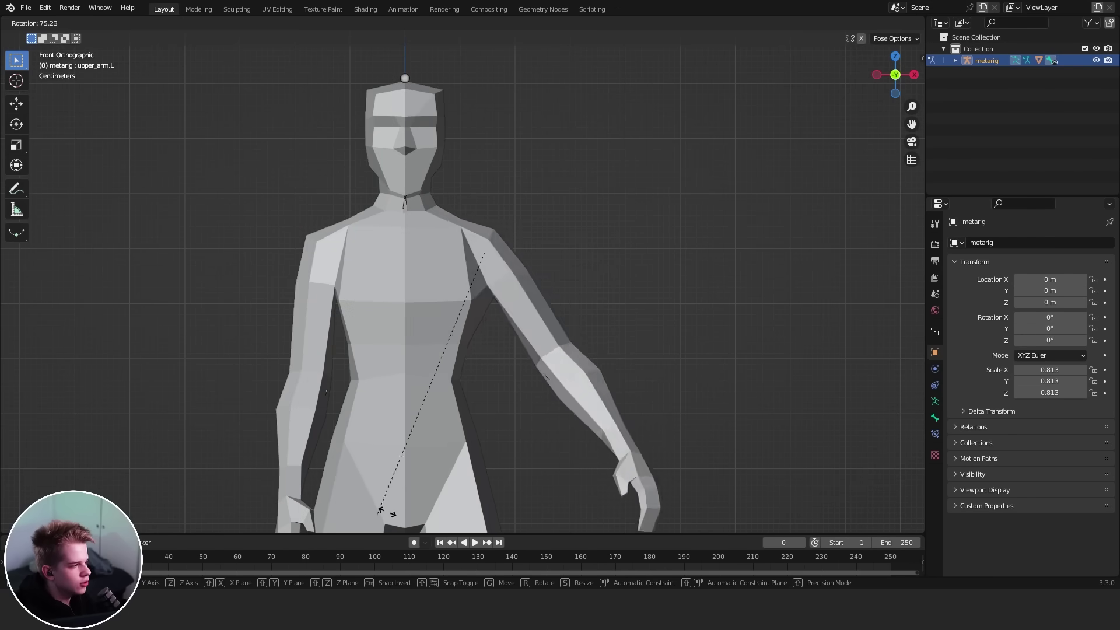
left_click(532, 445)
mouse_move(570, 288)
middle_mouse_down()
mouse_move(392, 222)
mouse_move(419, 223)
mouse_move(429, 252)
mouse_move(488, 271)
mouse_move(540, 153)
mouse_move(443, 136)
middle_mouse_up()
Step: Select the left shoulder bone in wireframe and rotate it upward to raise the shoulder
key("grave")
scroll(530, 166, "down", 1)
key("z")
left_click(431, 186)
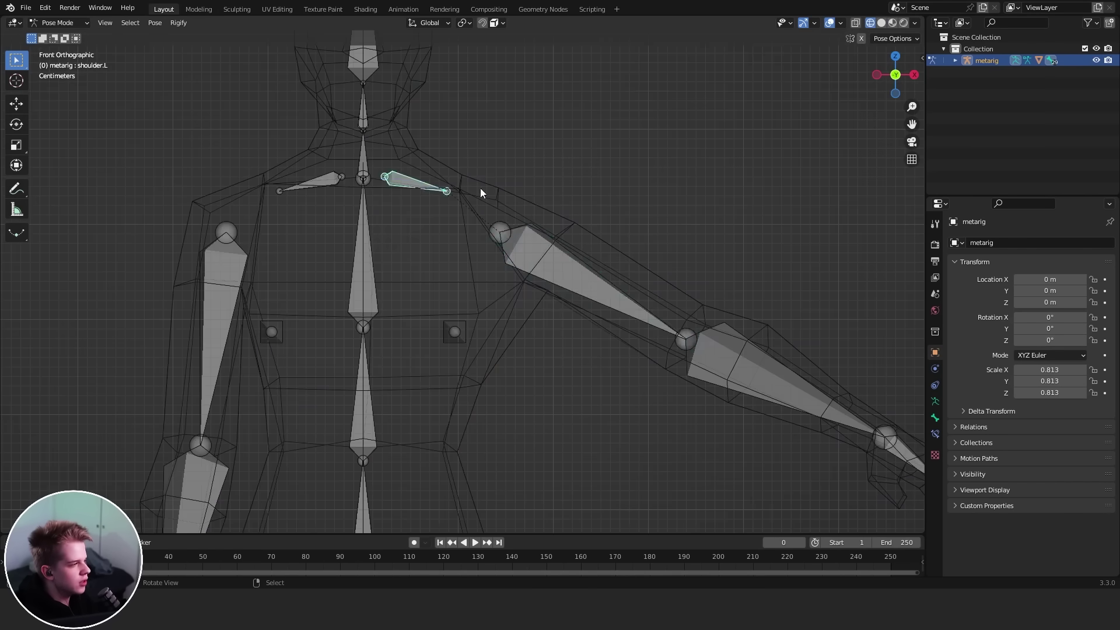
key("z")
key("r")
left_click(597, 248)
Step: Rotate the left upper arm bone again to adjust the arm's angle relative to the raised shoulder
middle_click_drag(597, 248, 538, 373, "shift")
left_click(607, 220)
key("r")
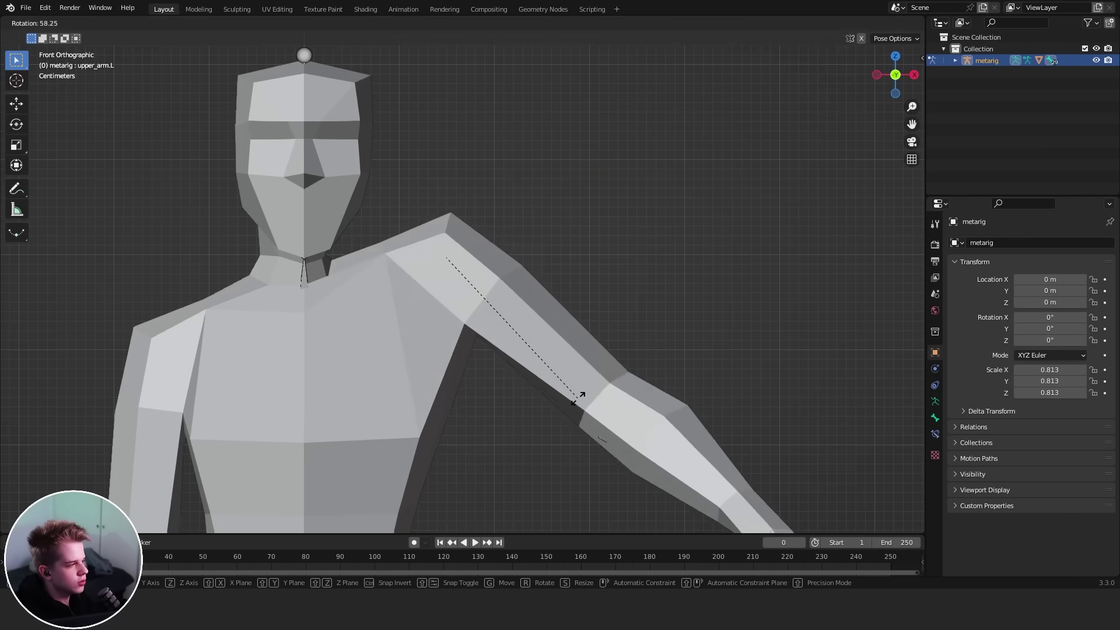
left_click(582, 392)
scroll(394, 216, "down", 4)
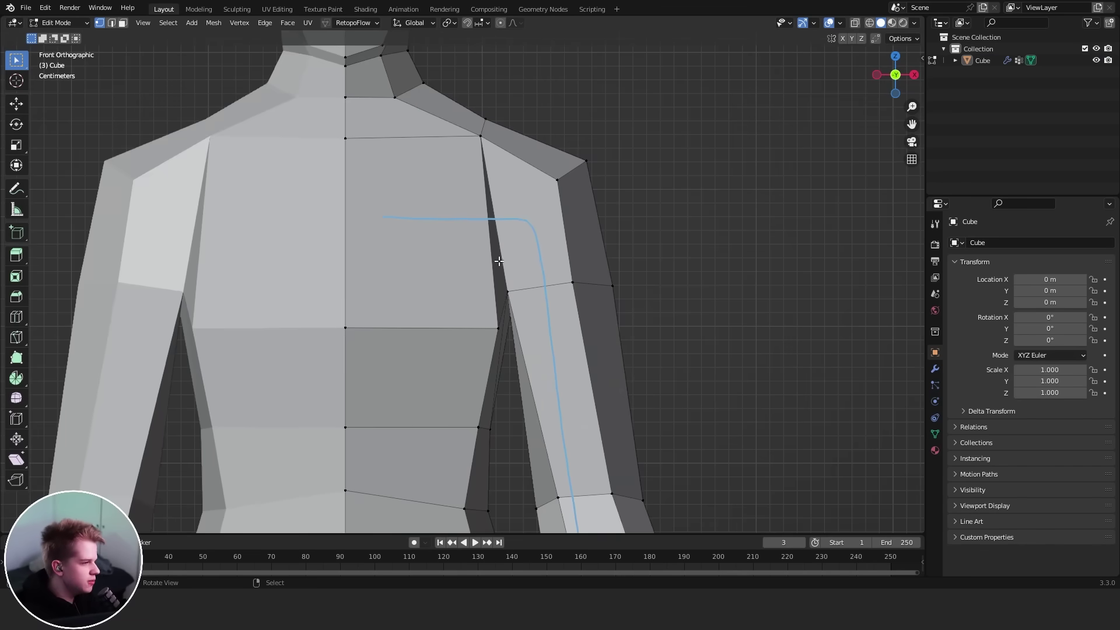
Step: Examine the character mesh's shoulder and arm against the drawn arm-range sketch from the front and at an angle
scroll(523, 257, "down", 7)
scroll(549, 255, "up", 2)
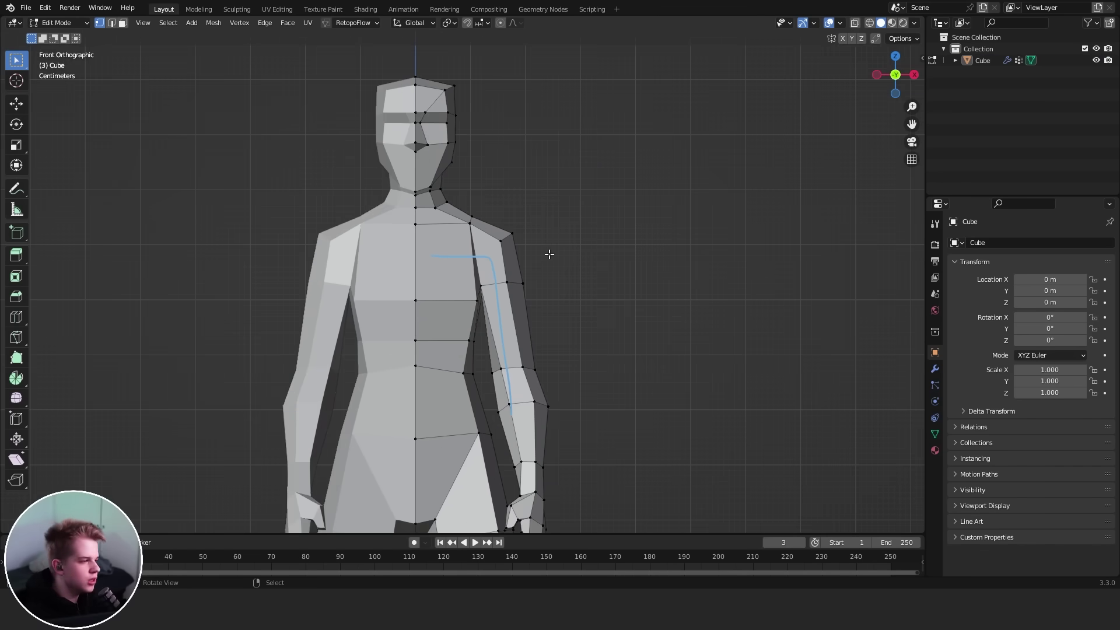
scroll(595, 251, "down", 1)
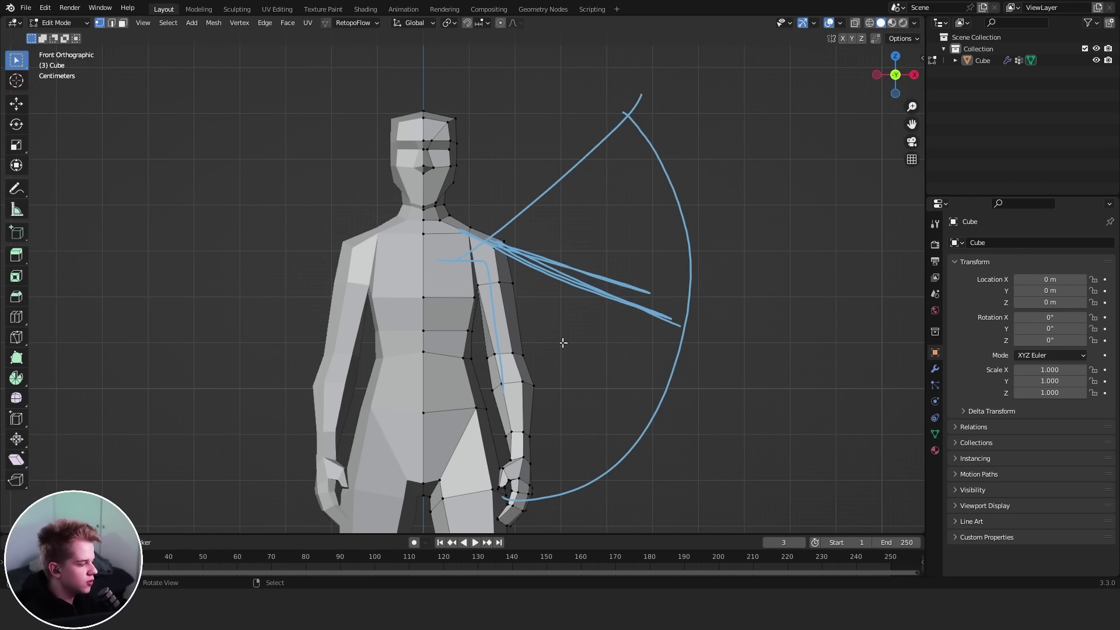
scroll(528, 373, "down", 3)
scroll(506, 281, "up", 4)
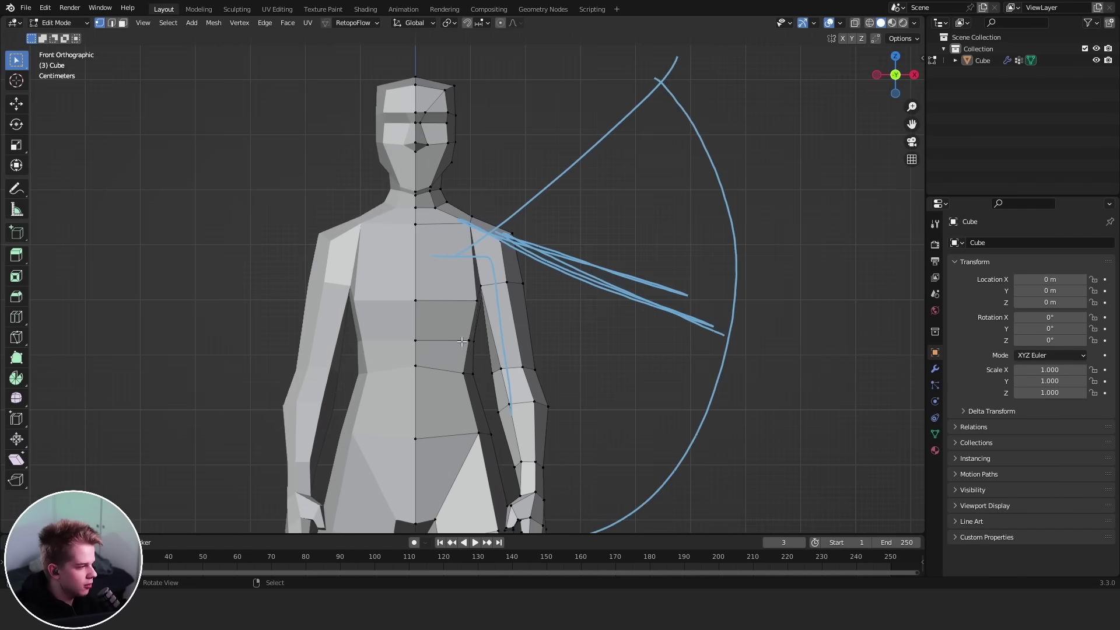
scroll(679, 269, "up", 7)
scroll(694, 275, "down", 5)
middle_click_drag(694, 275, 637, 277)
key("grave")
left_click(560, 220)
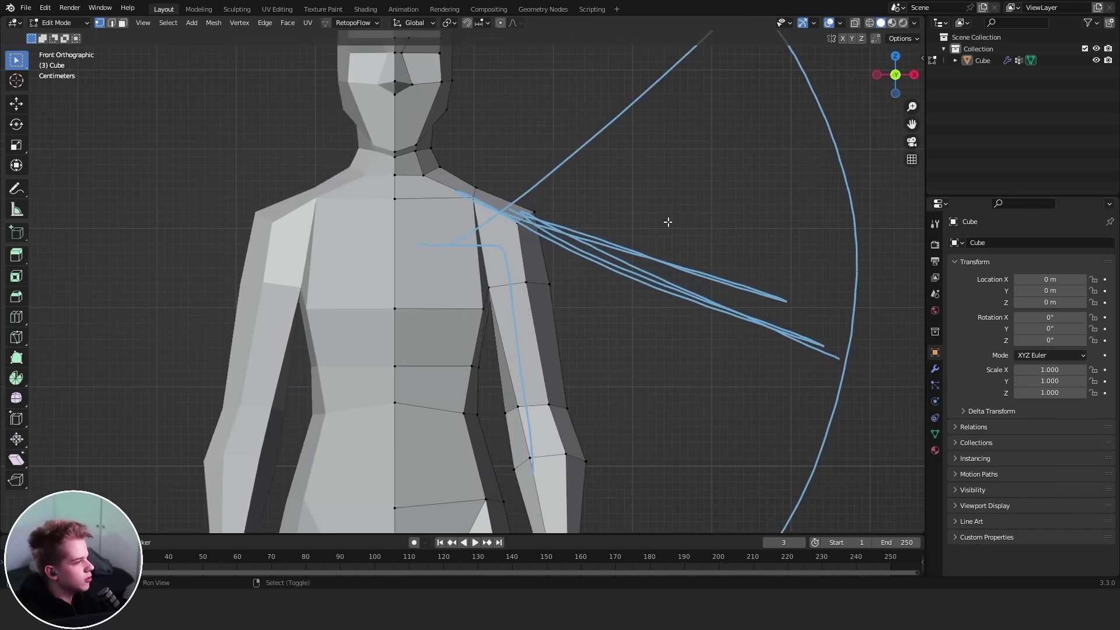
scroll(641, 225, "up", 5)
scroll(503, 232, "down", 4)
scroll(497, 232, "up", 3)
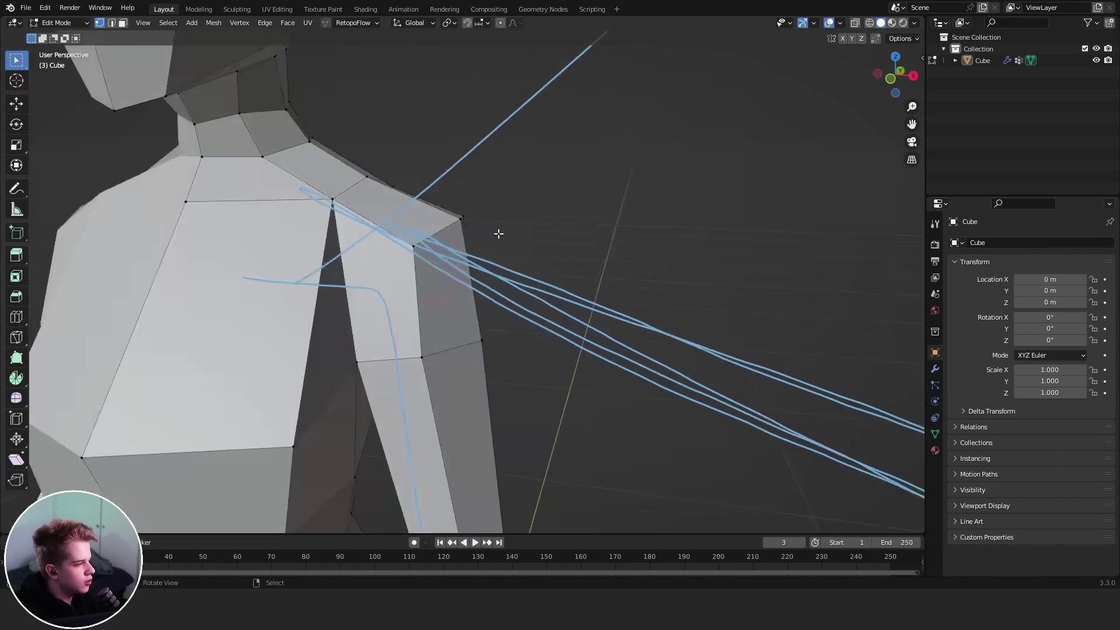
scroll(498, 232, "down", 3)
scroll(267, 126, "up", 4)
scroll(284, 400, "down", 8)
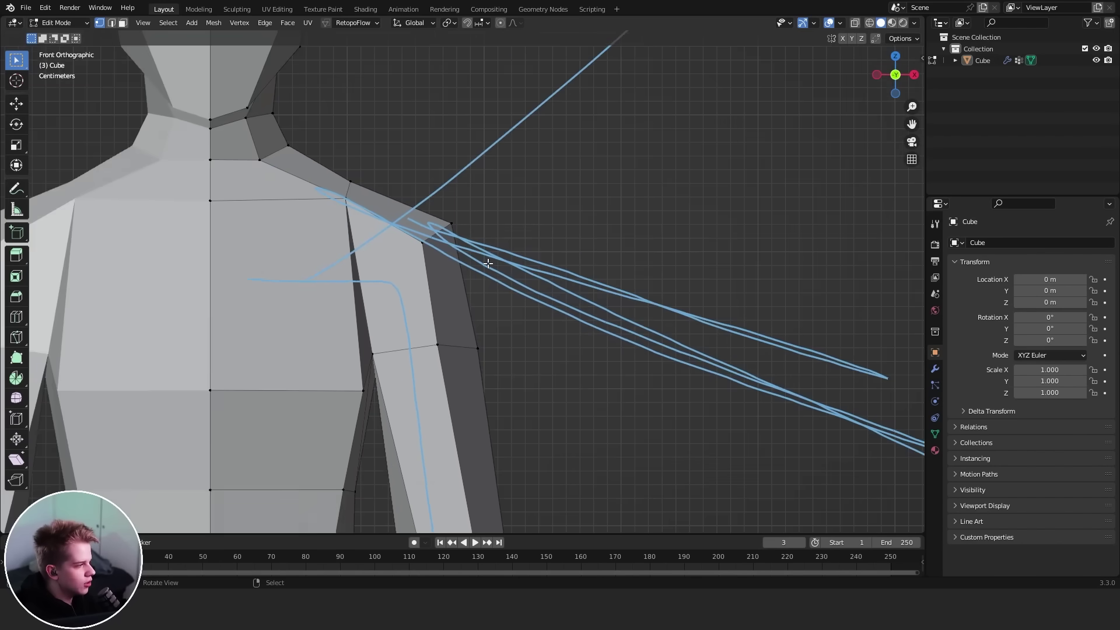
key("Tab")
scroll(494, 348, "up", 2)
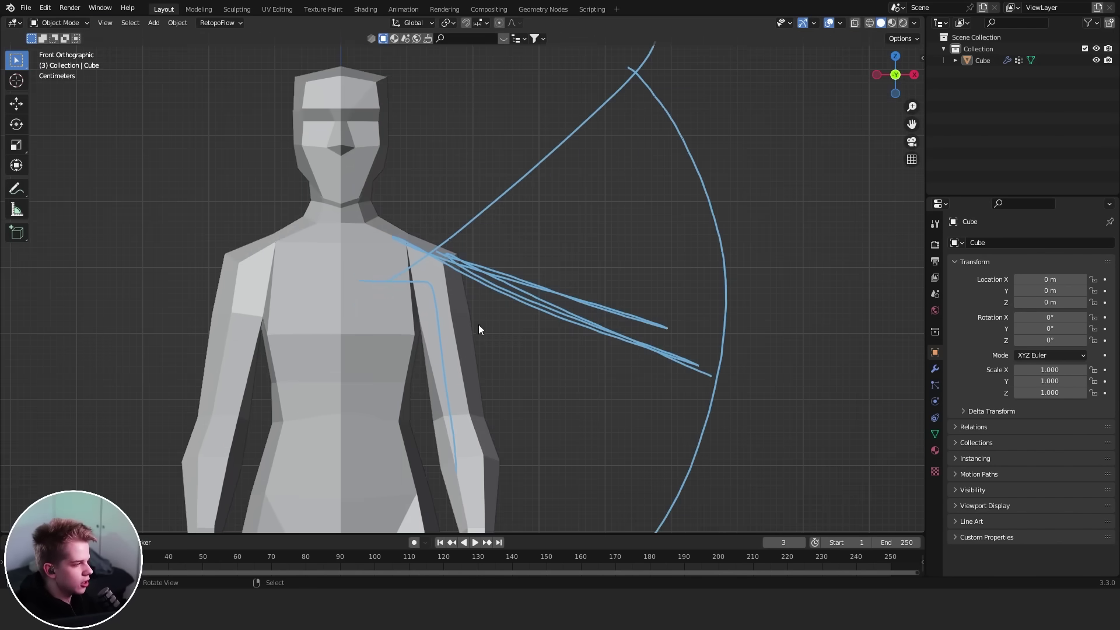
scroll(472, 481, "down", 5)
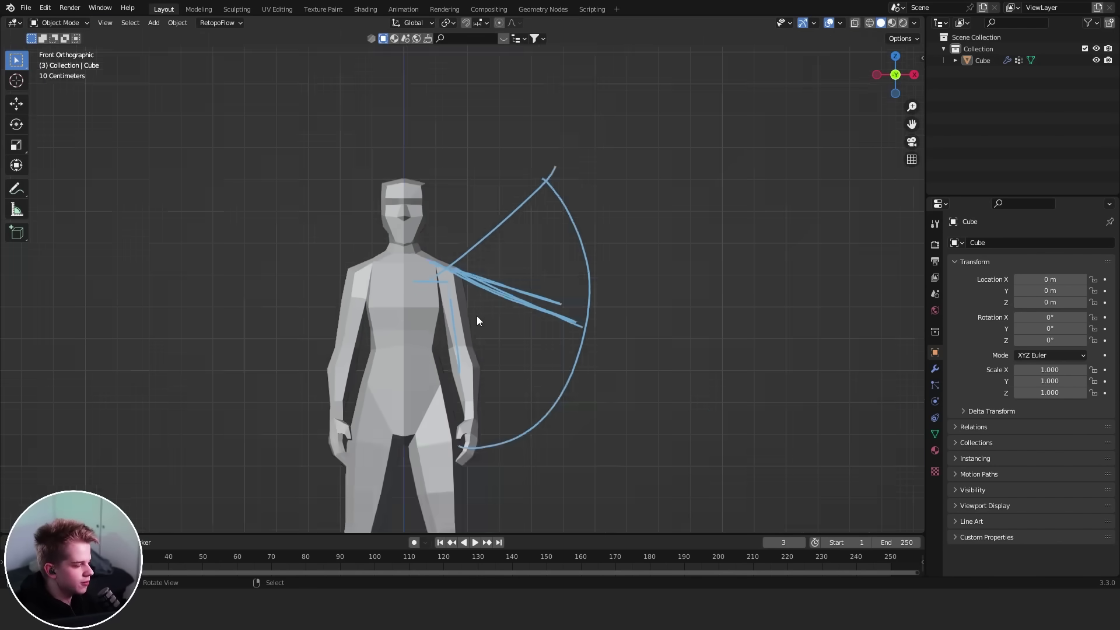
scroll(475, 318, "up", 4)
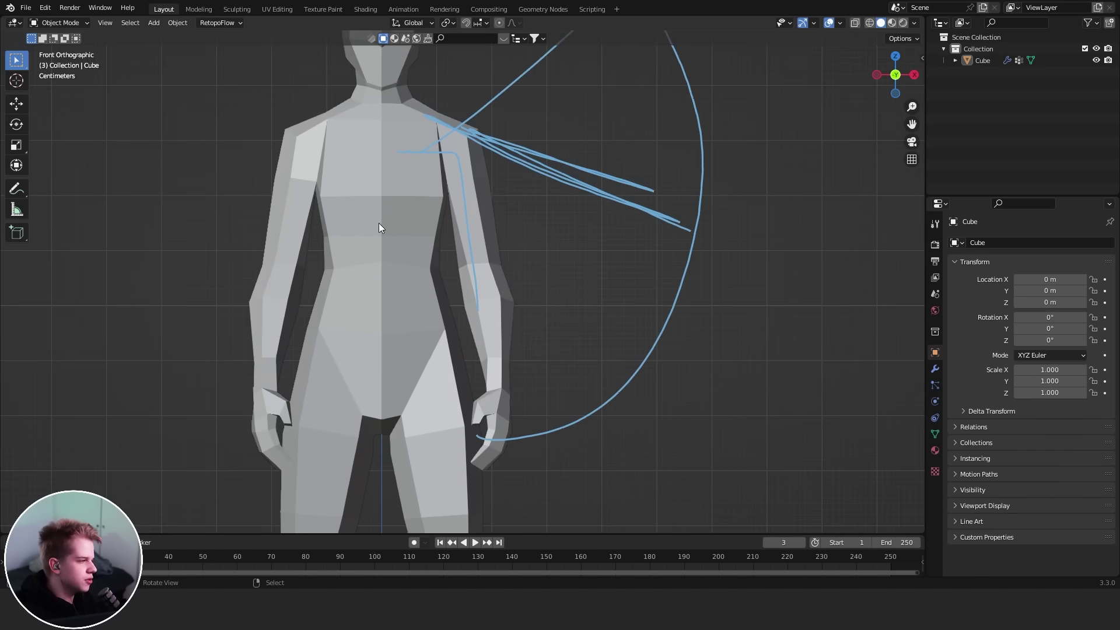
scroll(560, 280, "down", 3)
scroll(531, 285, "up", 6)
Step: Delete the faces of the left shoulder and uppermost arm in Edit Mode to detach the arm from the torso
key("Tab")
middle_click_drag(502, 263, 433, 271)
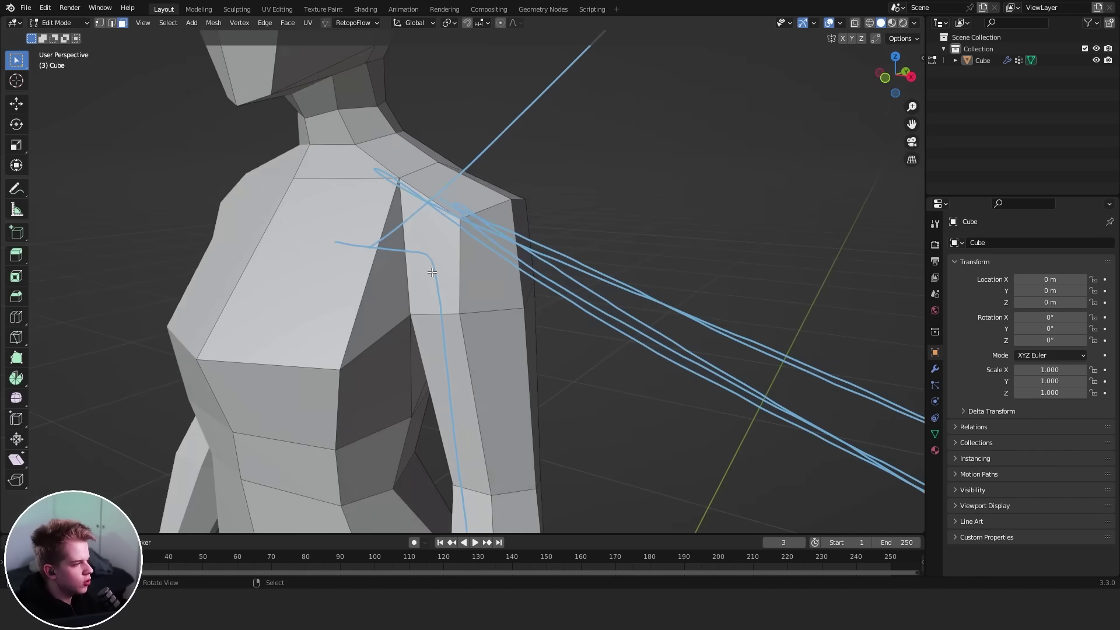
left_click(447, 275)
left_click(477, 248, "shift")
middle_click_drag(465, 219, 414, 241)
left_click(506, 260, "shift")
left_click(446, 264, "shift")
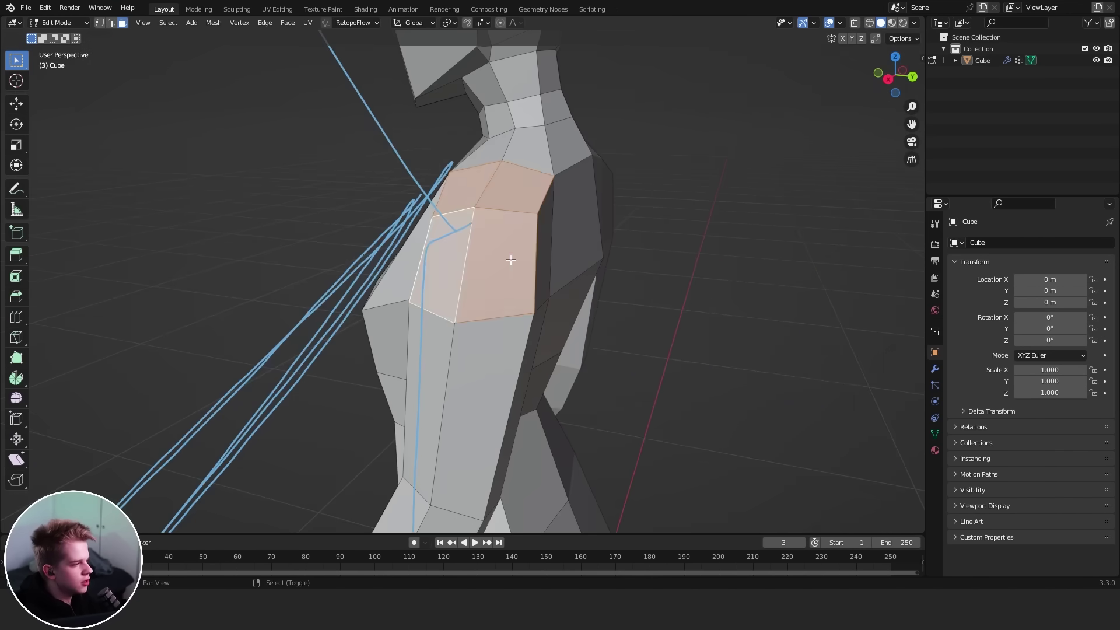
key("x")
key("f")
Step: Select all linked faces of the detached left arm in front view
middle_click_drag(506, 262, 421, 301)
left_click(471, 383)
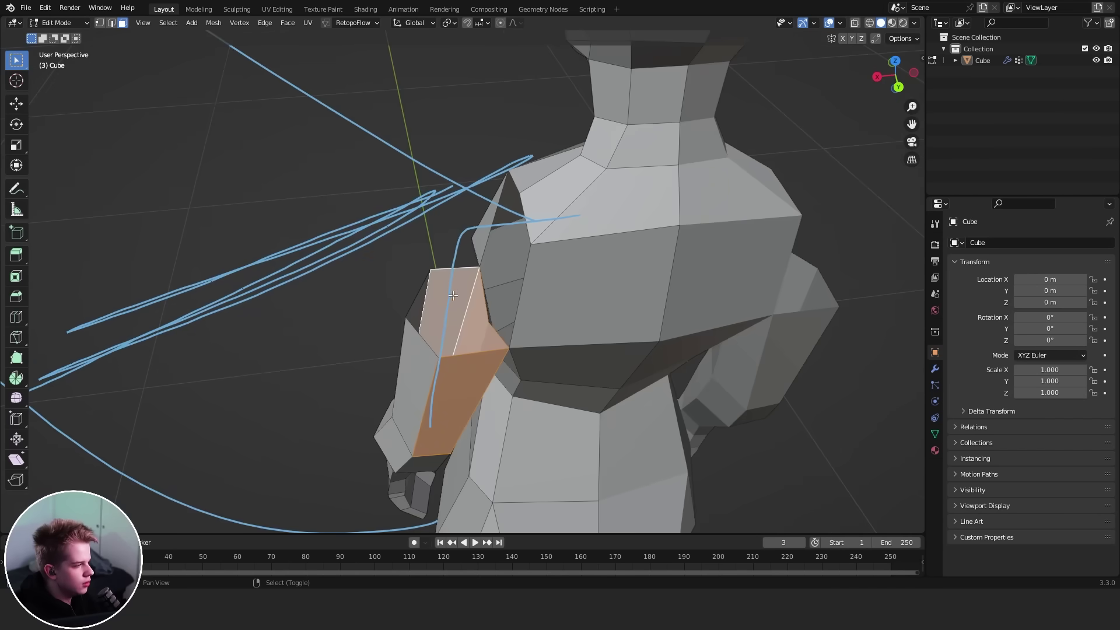
left_click(416, 385, "shift")
key("KP_1")
left_click(535, 415)
key("l")
scroll(590, 369, "down", 3)
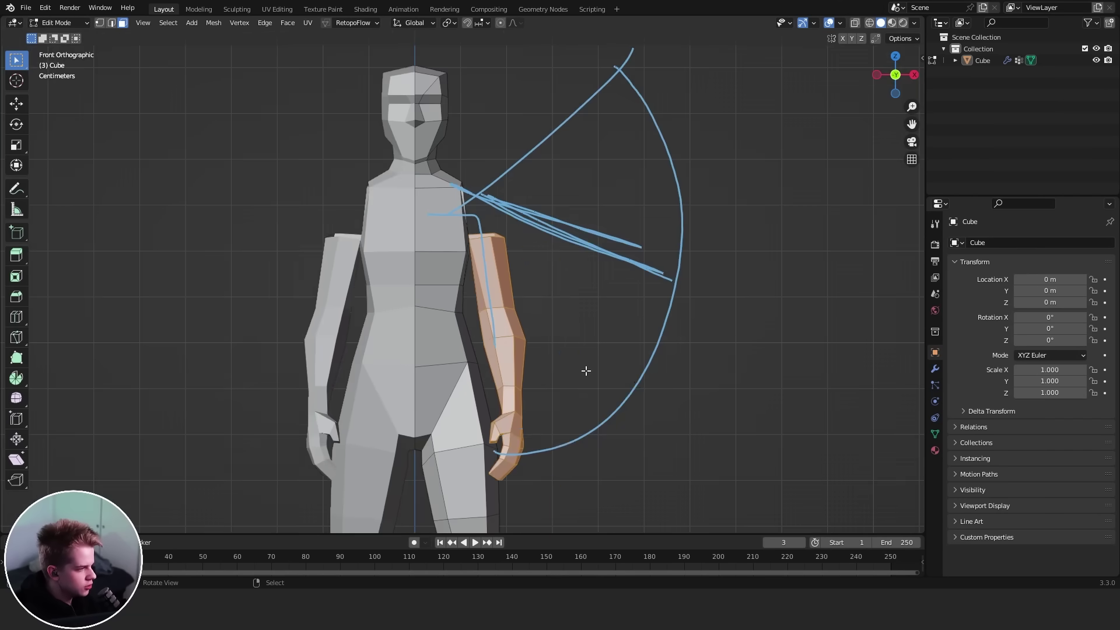
Step: Try to rotate the detached arm outward and move it against the torso with mirror clipping enabled, and undo it
key("g")
key("r")
left_click(680, 241)
key("g")
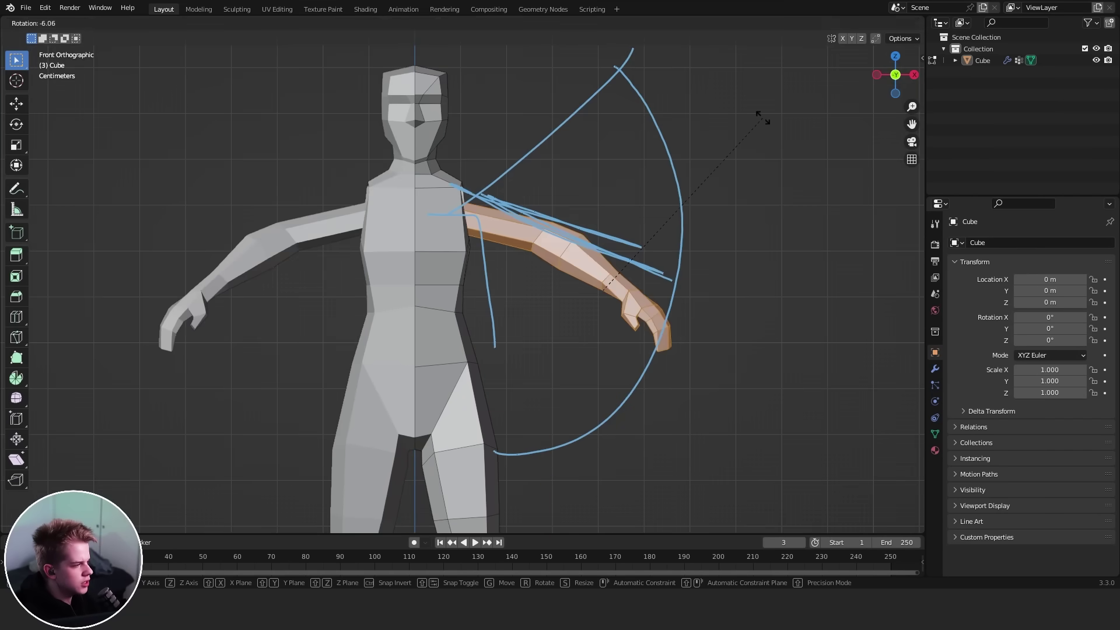
left_click(578, 219)
key("shift+z")
key("ctrl+z")
Step: Turn off Clipping in the Mirror modifier, and rotate the detached arm outward and position it beside the shoulder opening
left_click(934, 369)
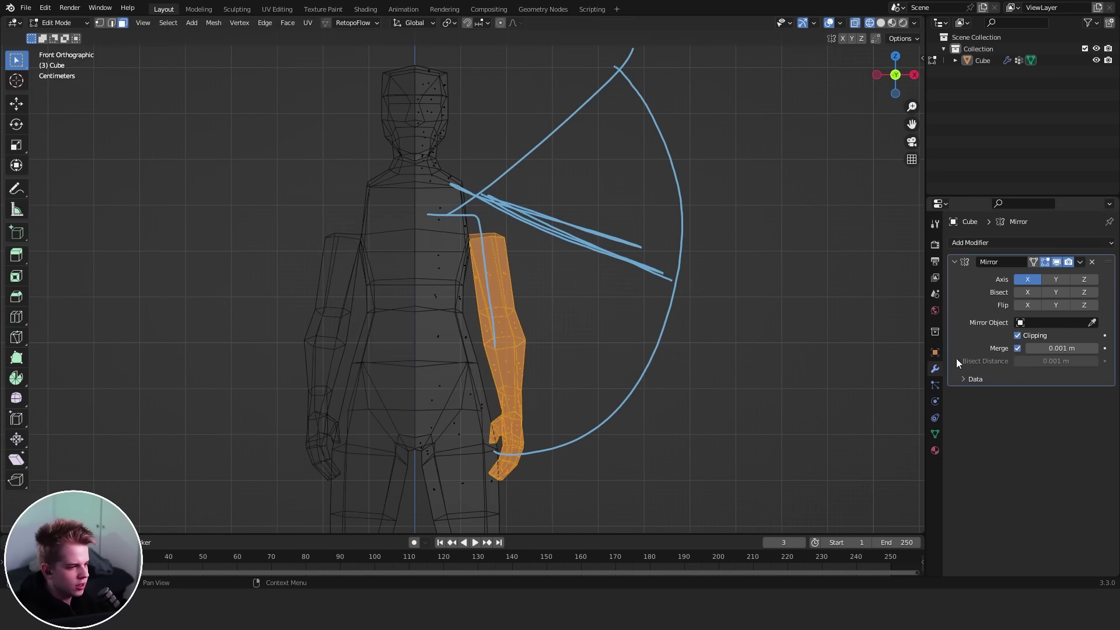
key("r")
left_click(771, 187)
key("r")
left_click(754, 218)
key("g")
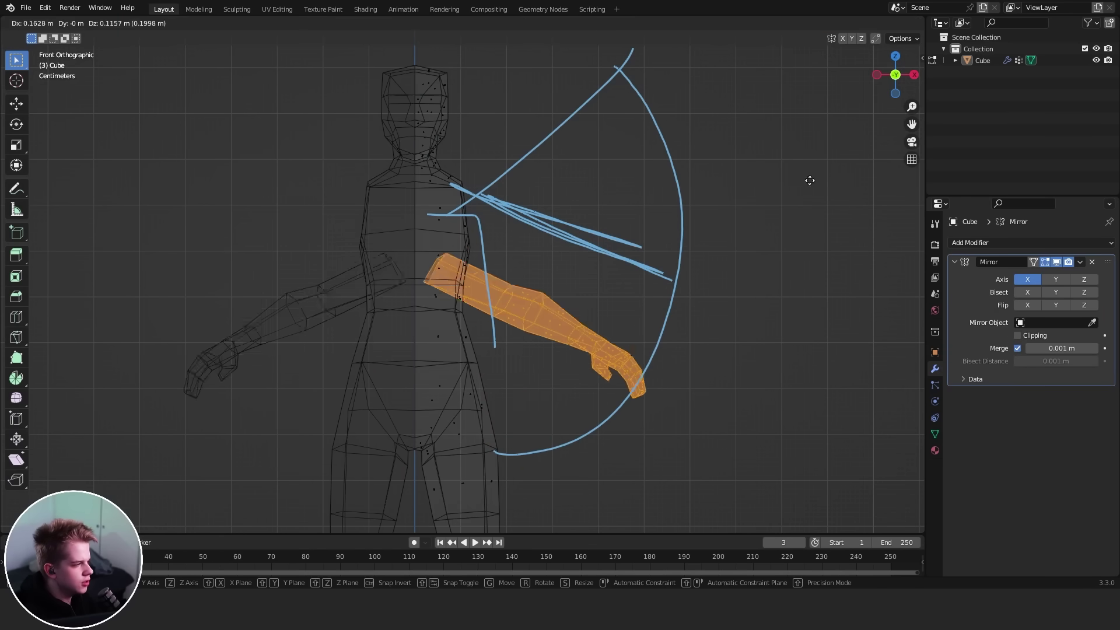
left_click(844, 124)
key("shift+z")
key("g")
left_click(825, 272)
left_click(824, 272)
Step: Bridge the arm's open edge loop to the torso's shoulder opening with LoopTools, and clear the selection
middle_click_drag(822, 273, 659, 325)
scroll(660, 325, "up", 4)
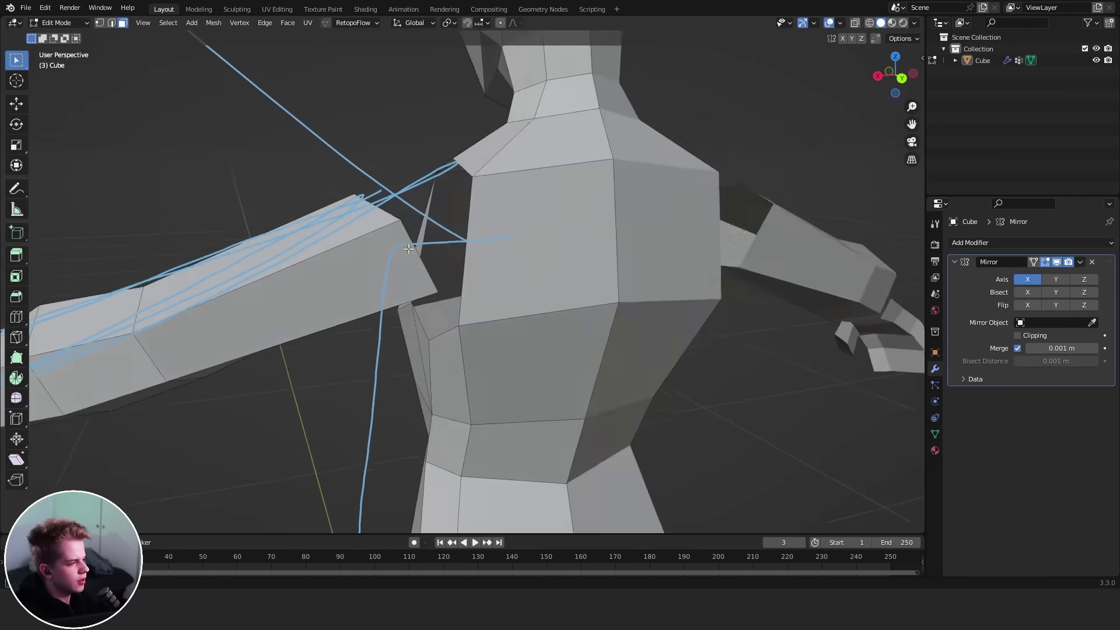
middle_click_drag(434, 274, 397, 265)
key("1")
left_click(368, 254, "alt")
middle_click_drag(467, 233, 467, 229)
right_click(480, 218)
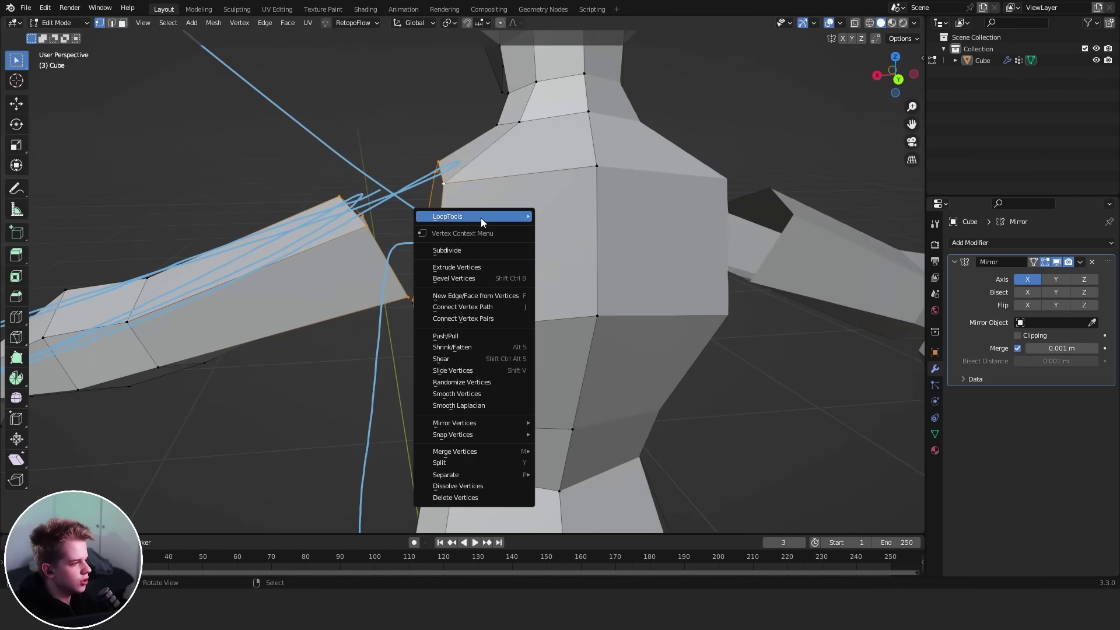
mouse_move(513, 216)
left_click(562, 216)
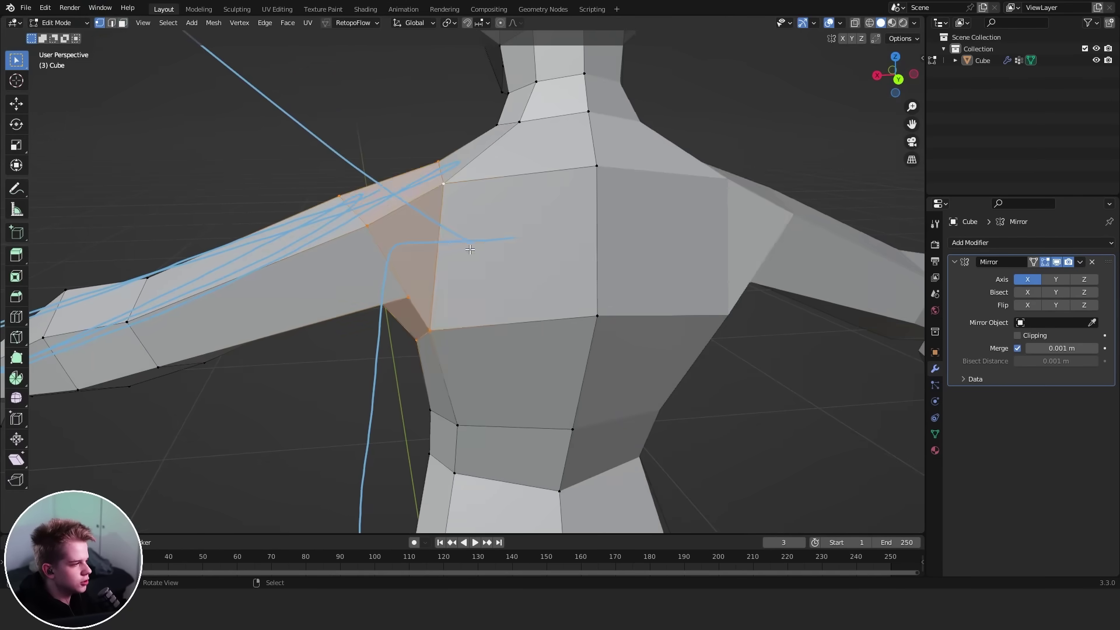
middle_click_drag(471, 250, 468, 248)
key("alt+a")
Step: Move the front armpit vertices upward in front view to reshape the underside where the arm meets the torso
key("KP_1")
scroll(554, 320, "up", 3)
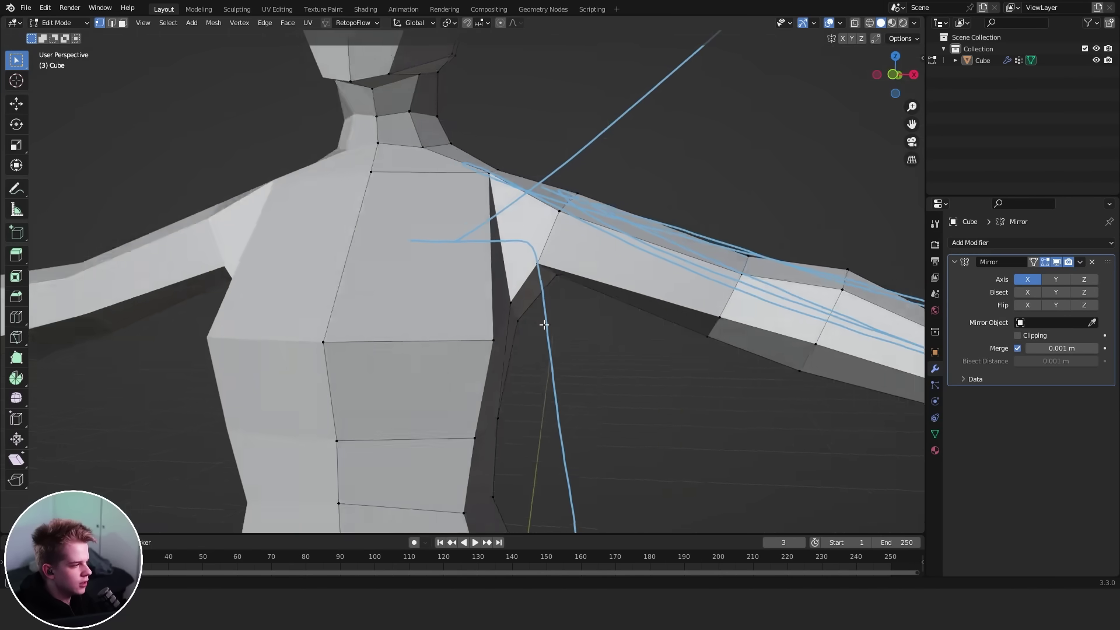
key("g")
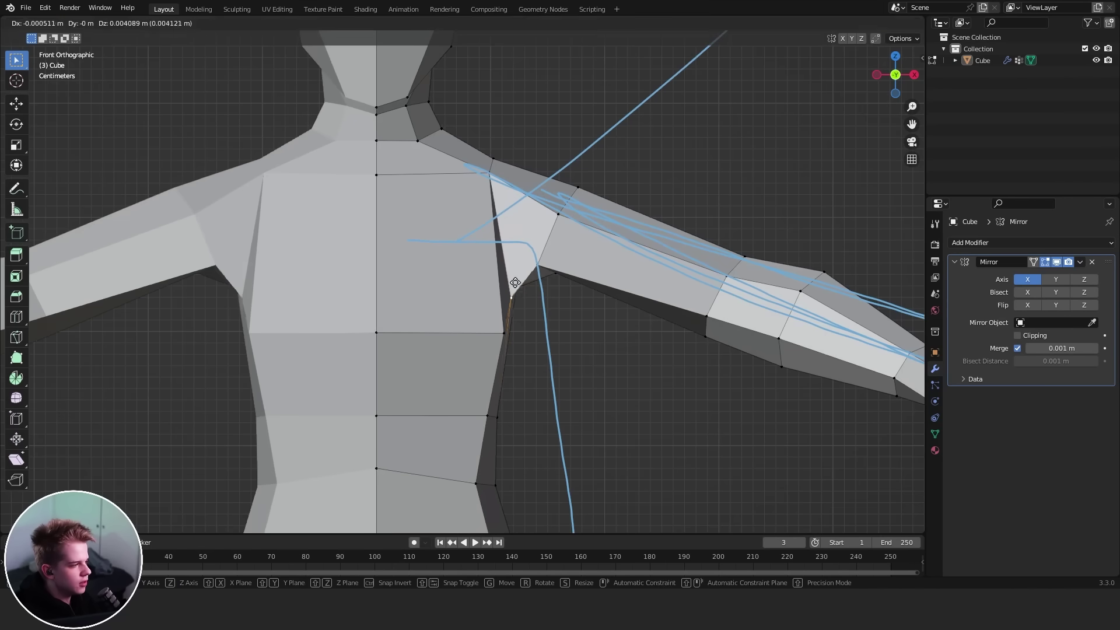
left_click(514, 255)
middle_click_drag(514, 255, 490, 292, "shift")
left_click(524, 283)
key("g")
left_click(528, 281)
key("g")
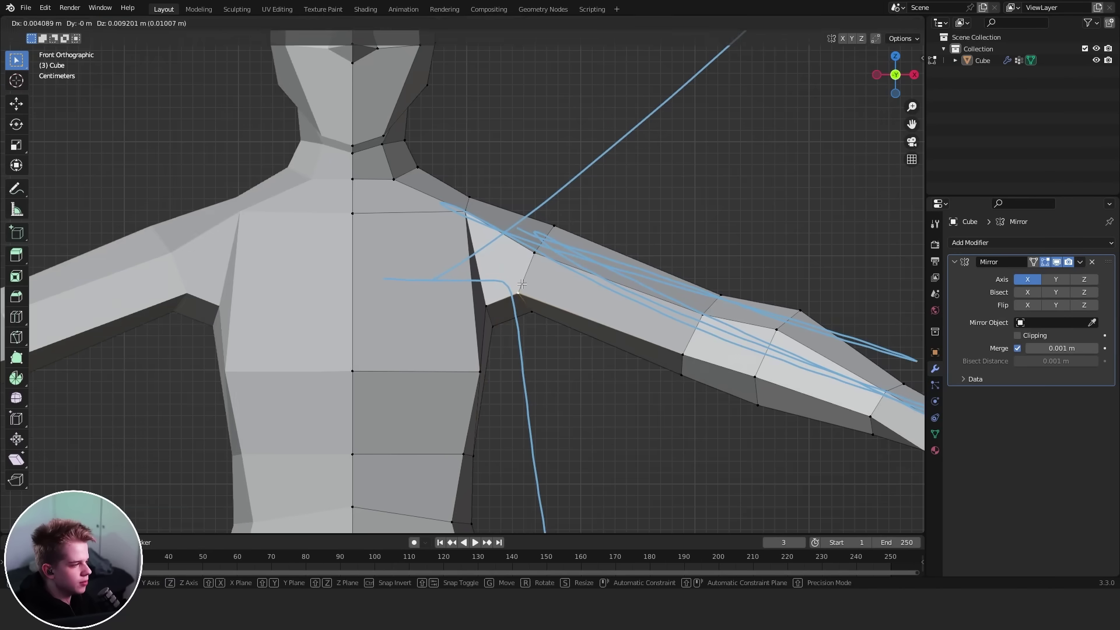
left_click(530, 272)
Step: Box-select the vertices at the inner top of the left shoulder in wireframe and move them slightly upward
scroll(579, 312, "down", 2)
middle_click_drag(579, 312, 554, 309)
key("KP_1")
scroll(475, 280, "up", 3)
middle_click_drag(546, 202, 555, 301, "shift")
scroll(554, 301, "up", 3)
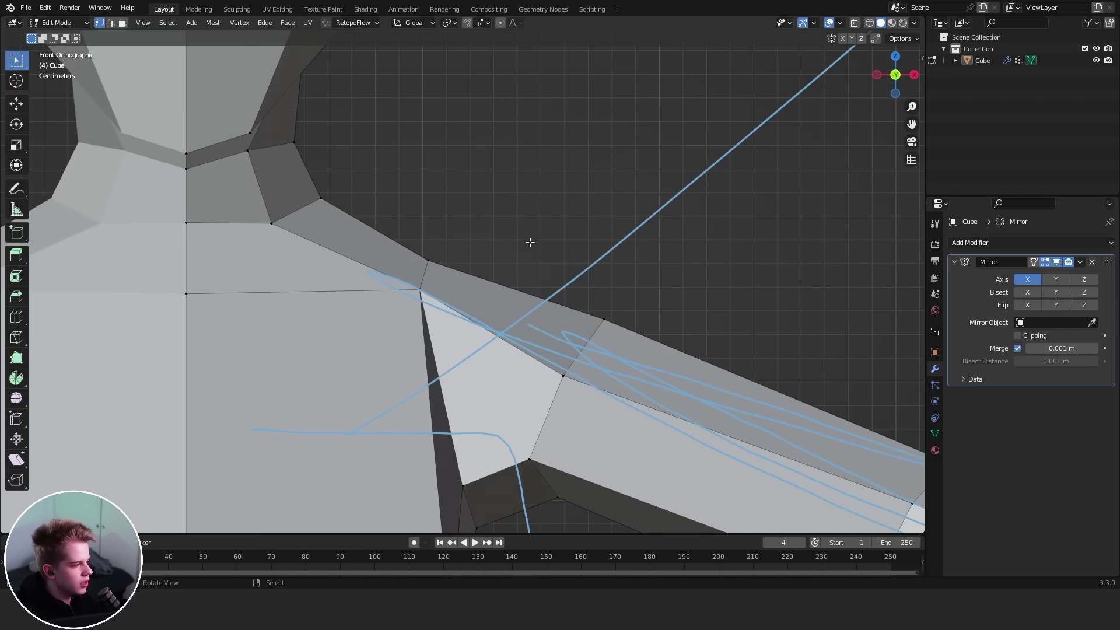
key("z")
key("z")
left_click_drag(390, 332, 461, 235)
key("z")
key("g")
left_click(535, 245)
key("z")
key("z")
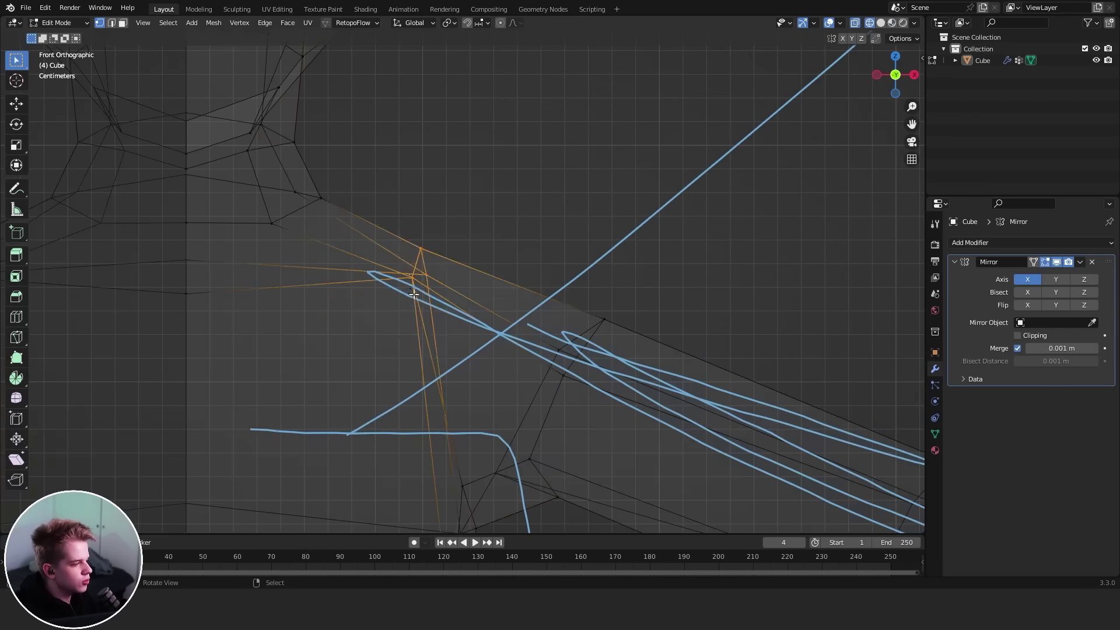
Step: Add an edge loop around the bridged shoulder section and move it upward to round the shoulder
key("ctrl+r")
key("shift+z")
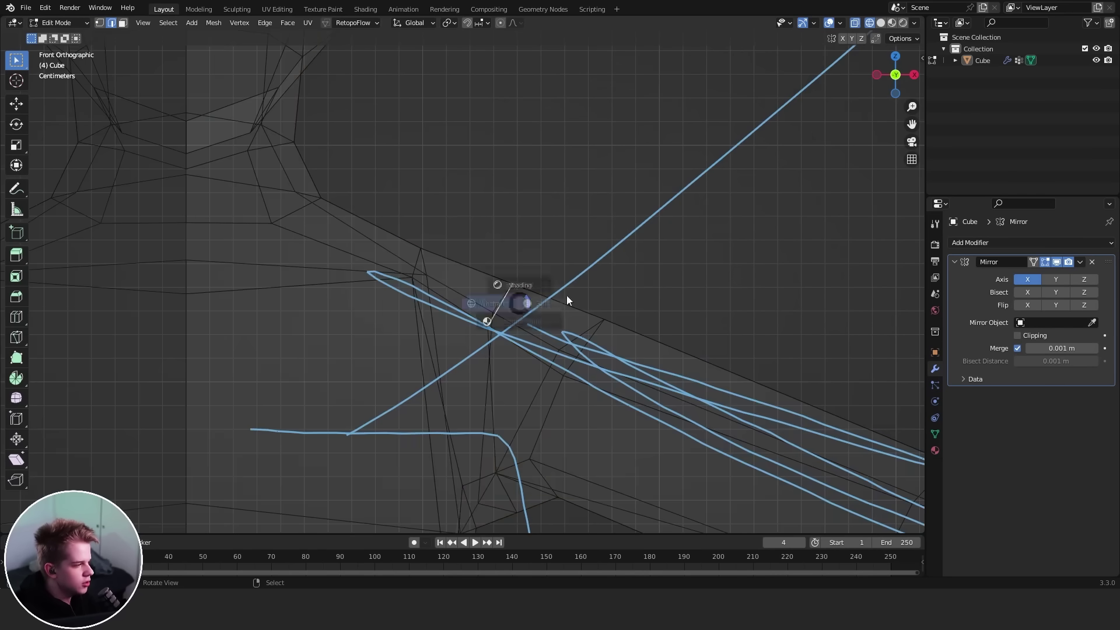
middle_click_drag(566, 295, 501, 306)
key("KP_1")
scroll(540, 239, "down", 1)
key("g")
left_click(568, 238)
Step: Inspect the reshaped shoulder and armpit geometry from the front, side and below
key("Tab")
scroll(618, 301, "down", 1)
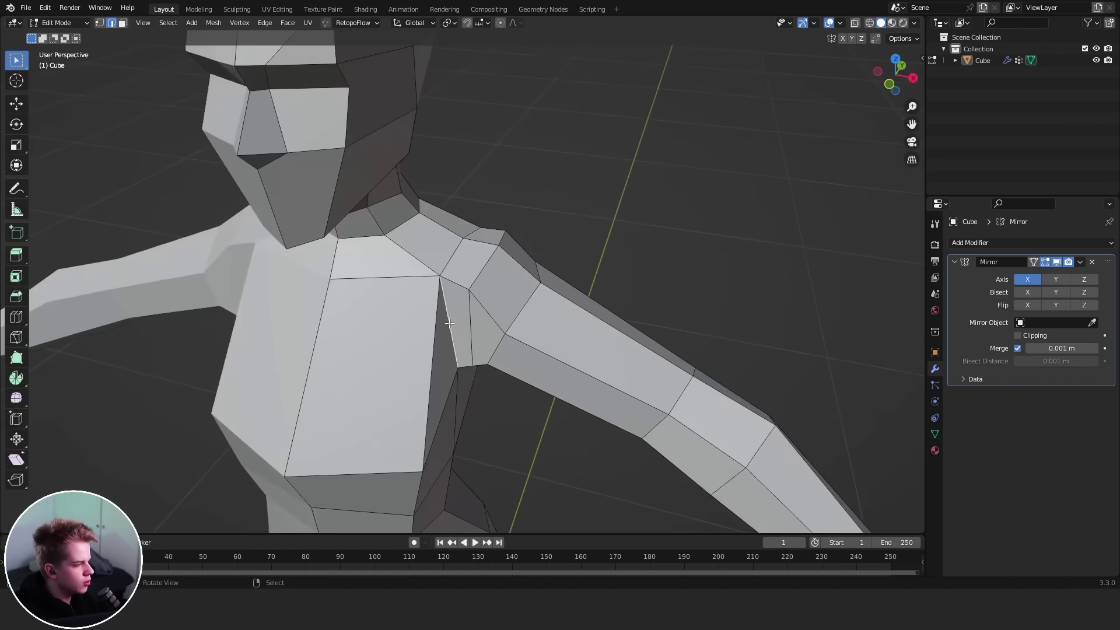
middle_click_drag(449, 323, 436, 359)
scroll(459, 388, "down", 1)
key("1")
scroll(484, 379, "down", 2)
middle_click_drag(493, 382, 463, 275, "shift")
scroll(462, 275, "up", 4)
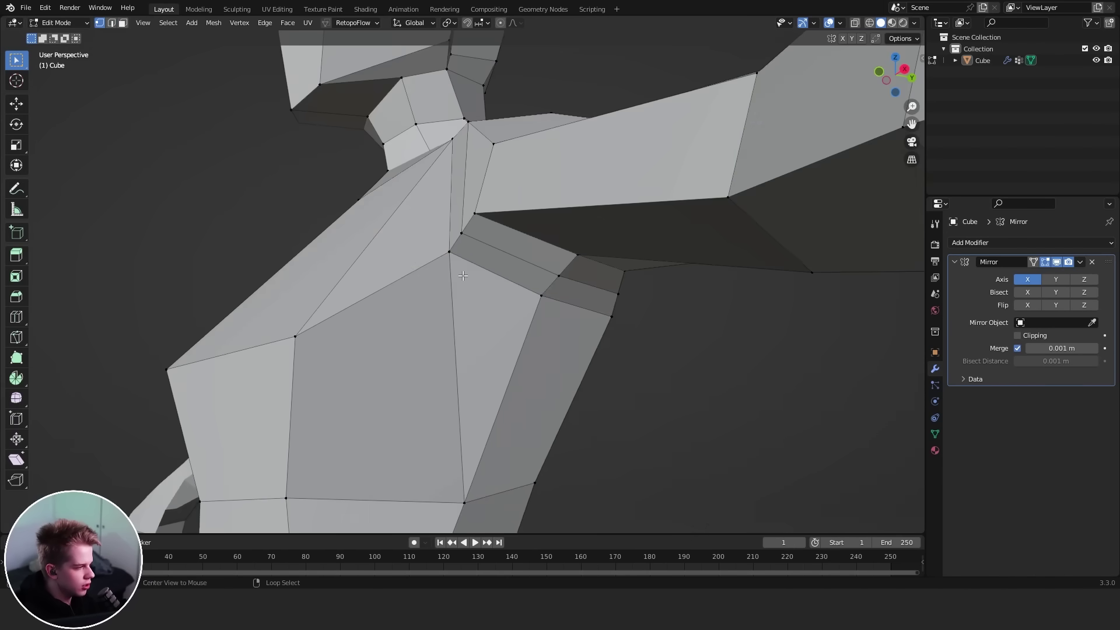
key("s")
key("Escape")
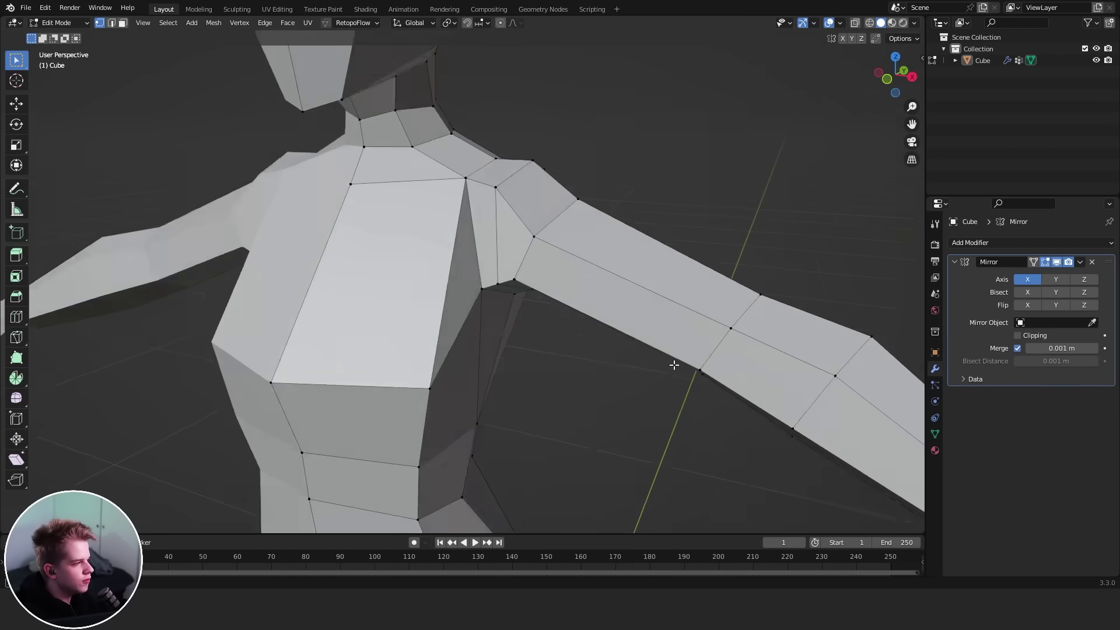
Step: Knife-cut a continuous edge line around the left shoulder, from under the armpit across the front, over the top and down the back
middle_click_drag(554, 234, 466, 315)
scroll(466, 315, "up", 2)
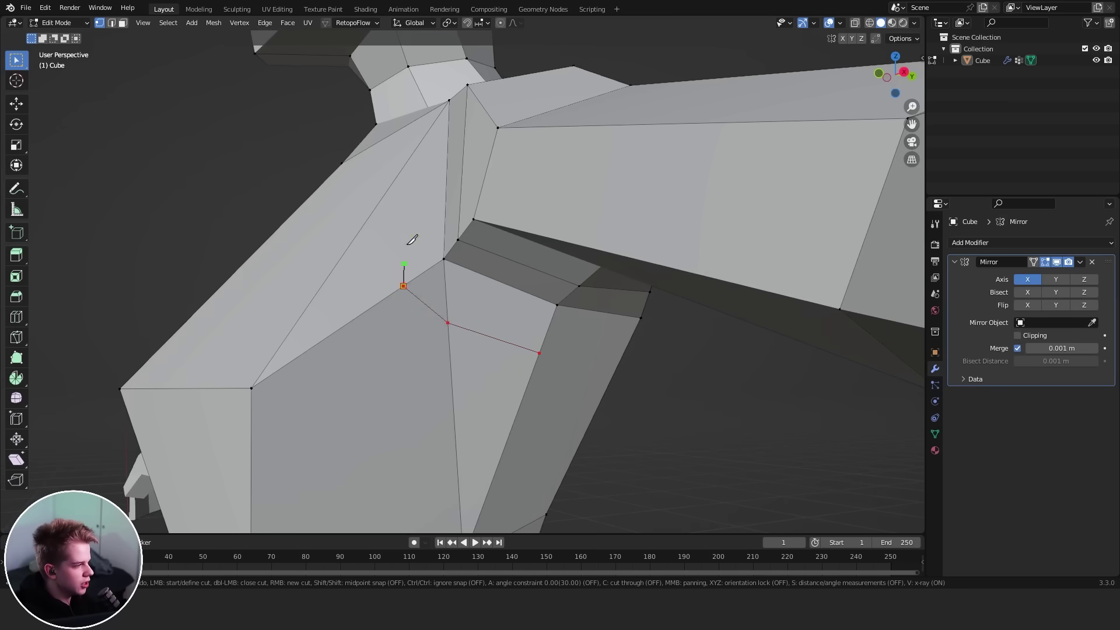
middle_click_drag(412, 239, 425, 186)
middle_click_drag(426, 97, 450, 215)
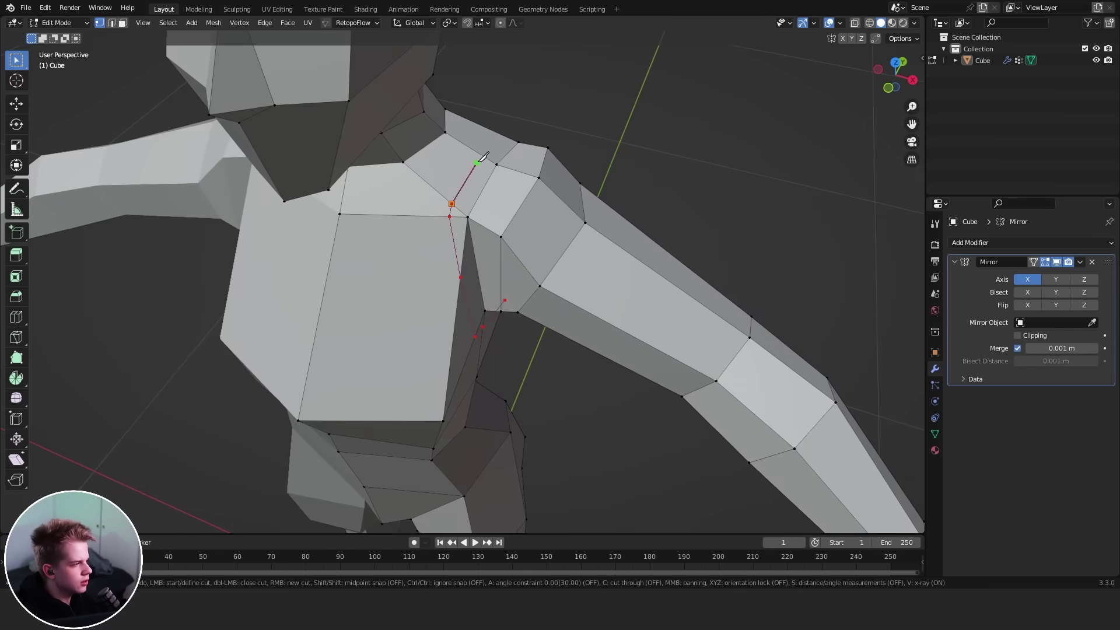
middle_click_drag(497, 154, 496, 298)
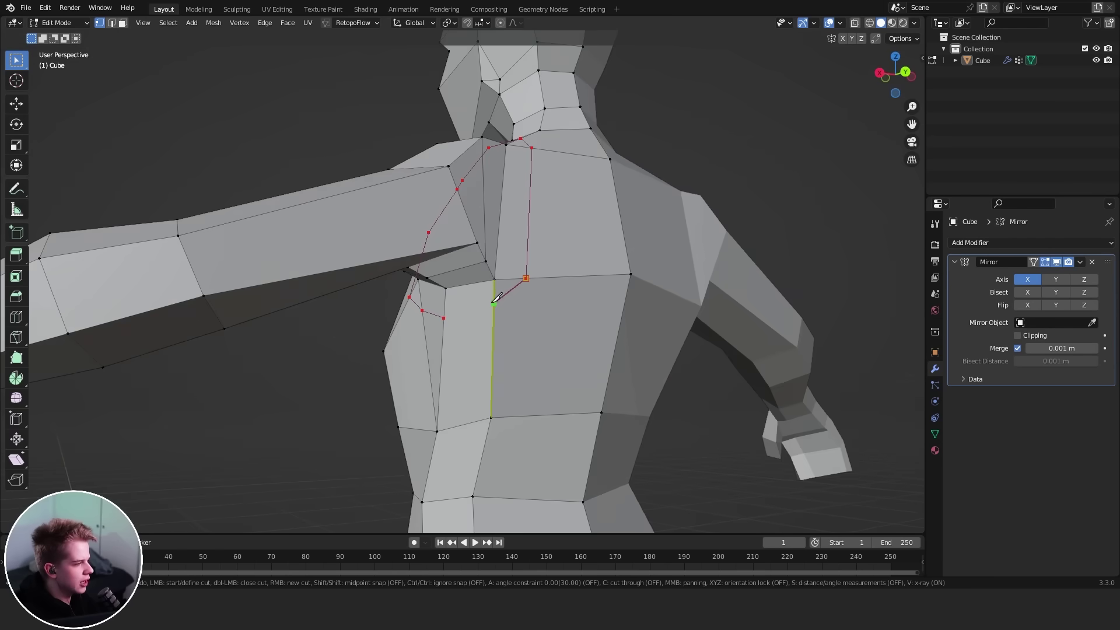
Step: Merge the cut's vertices with the neighbouring ones behind the armpit on the back
key("m")
left_click(534, 283)
key("g")
left_click(533, 279)
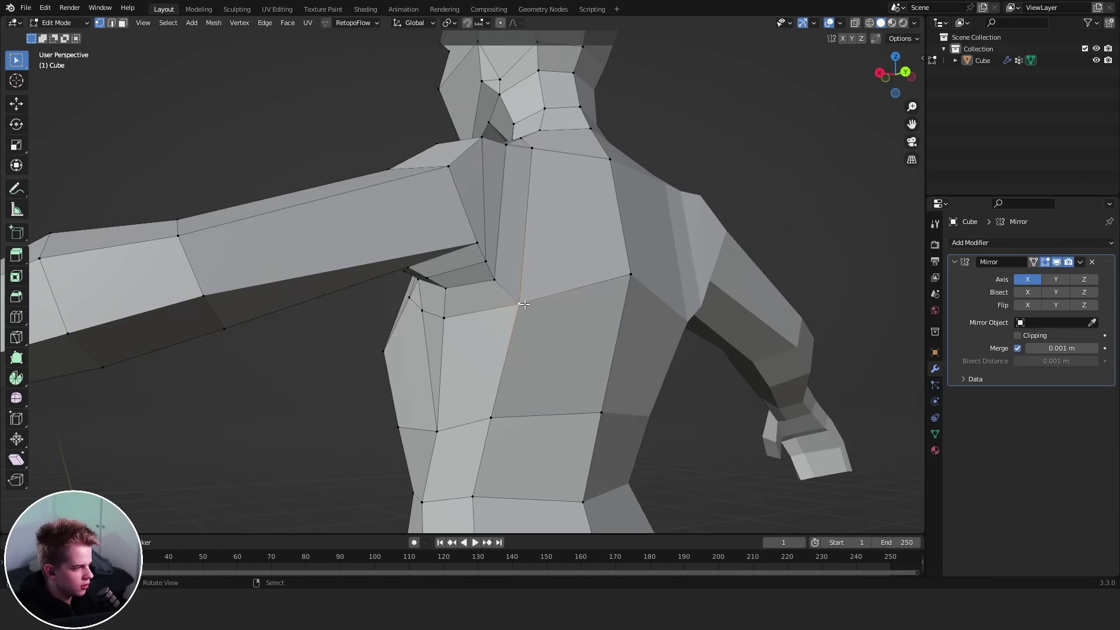
Step: Merge the extra cut vertex on the chest's front edge into the upper shoulder vertex, using At Last
middle_click_drag(574, 221, 549, 318)
scroll(549, 318, "up", 1)
left_click_drag(475, 319, 495, 278)
key("n")
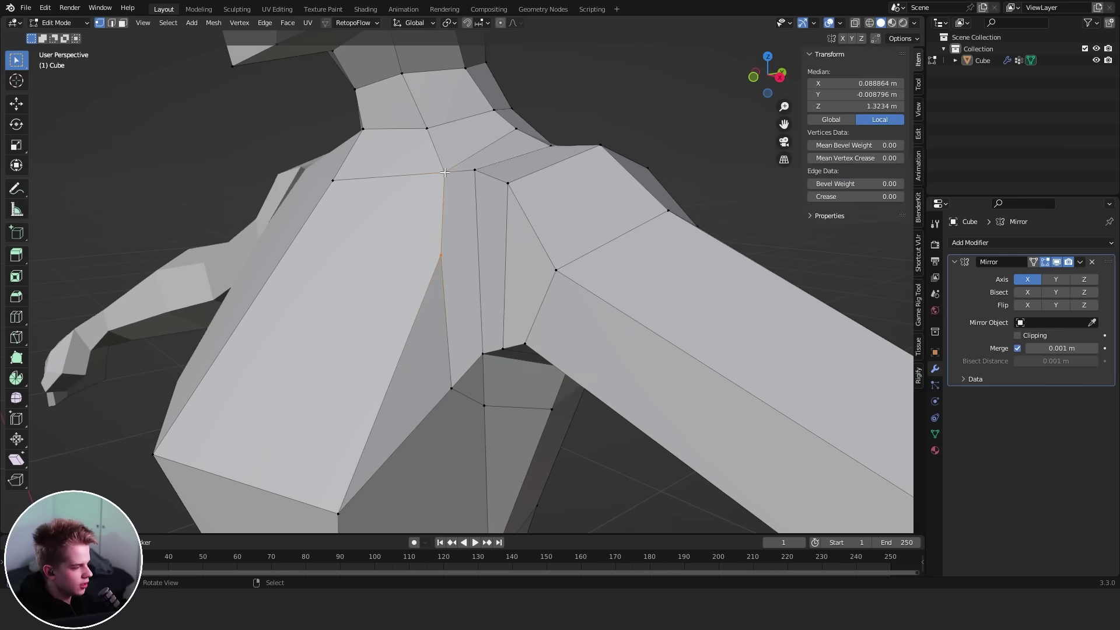
key("n")
key("m")
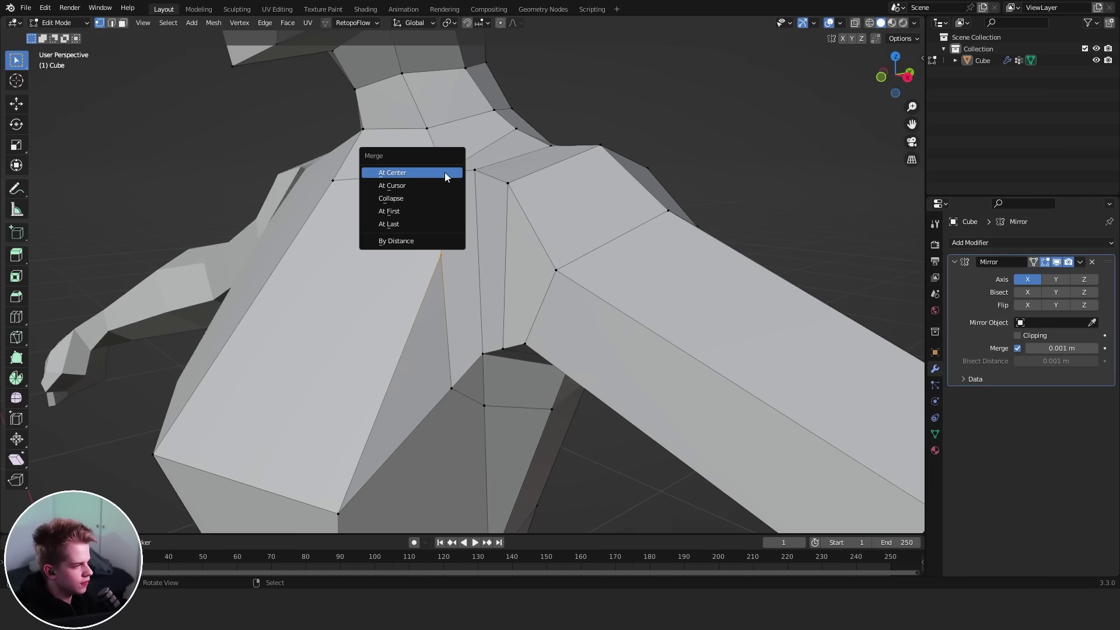
left_click(400, 211)
key("n")
key("n")
key("m")
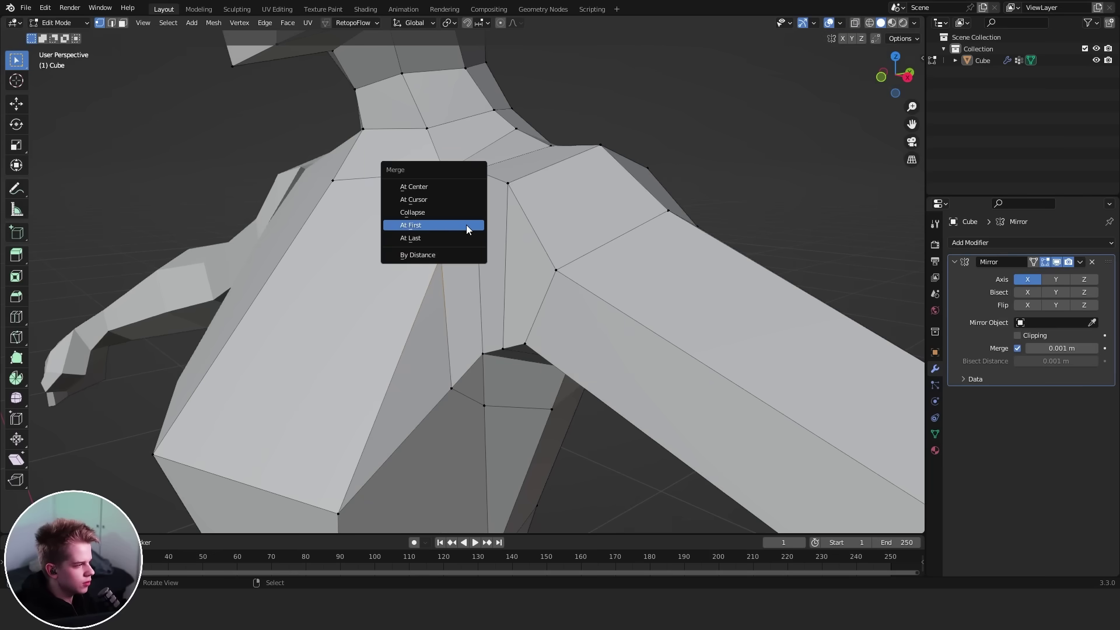
left_click(436, 237)
Step: Clean up the leftover geometry beside the lower armpit vertex where the cut runs beneath the arm
scroll(438, 251, "down", 5)
middle_click_drag(437, 257, 464, 262)
scroll(464, 355, "up", 4)
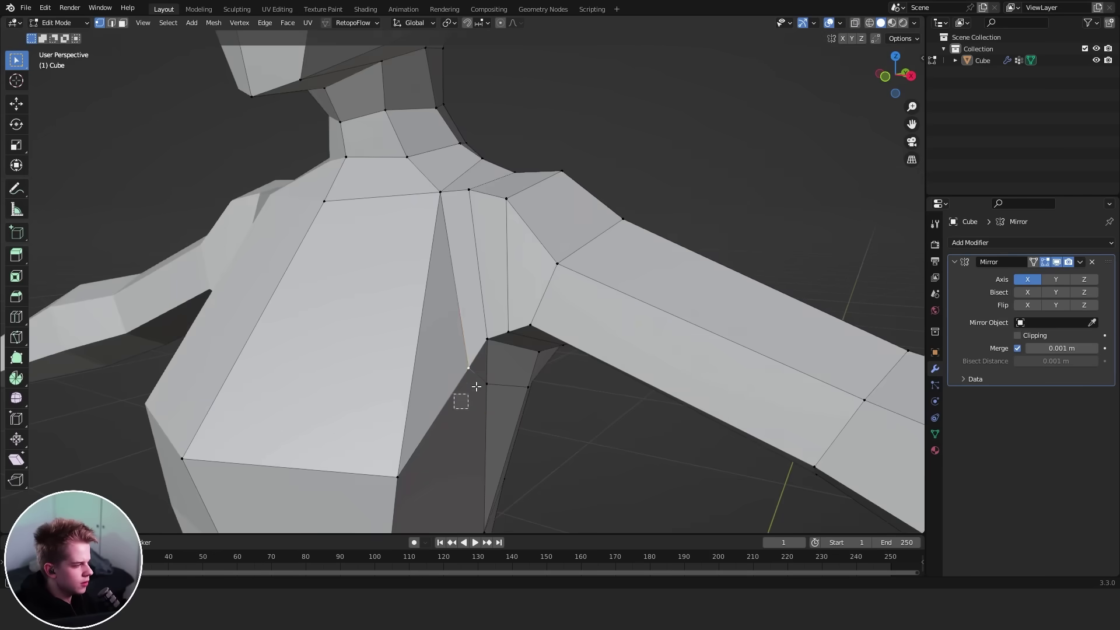
left_click(495, 368)
middle_click_drag(494, 367, 555, 351)
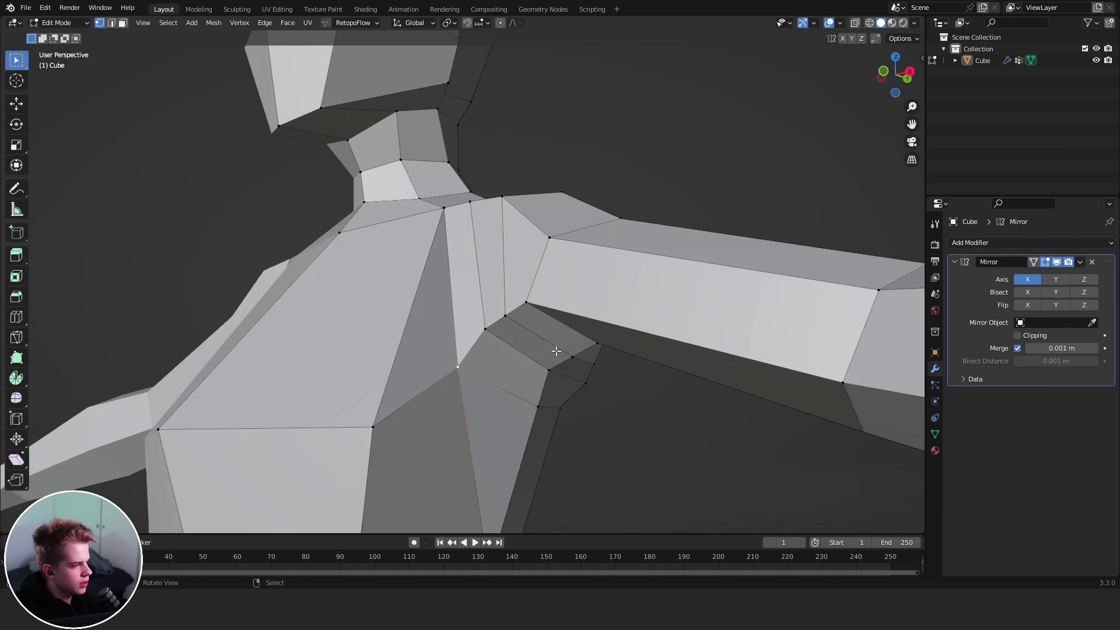
key("x")
left_click(533, 327)
Step: Box-select the vertices on top of the left shoulder in front view wireframe and move them slightly outward
key("KP_1")
key("1")
key("shift+z")
left_click_drag(457, 203, 490, 137)
key("shift+z")
key("g")
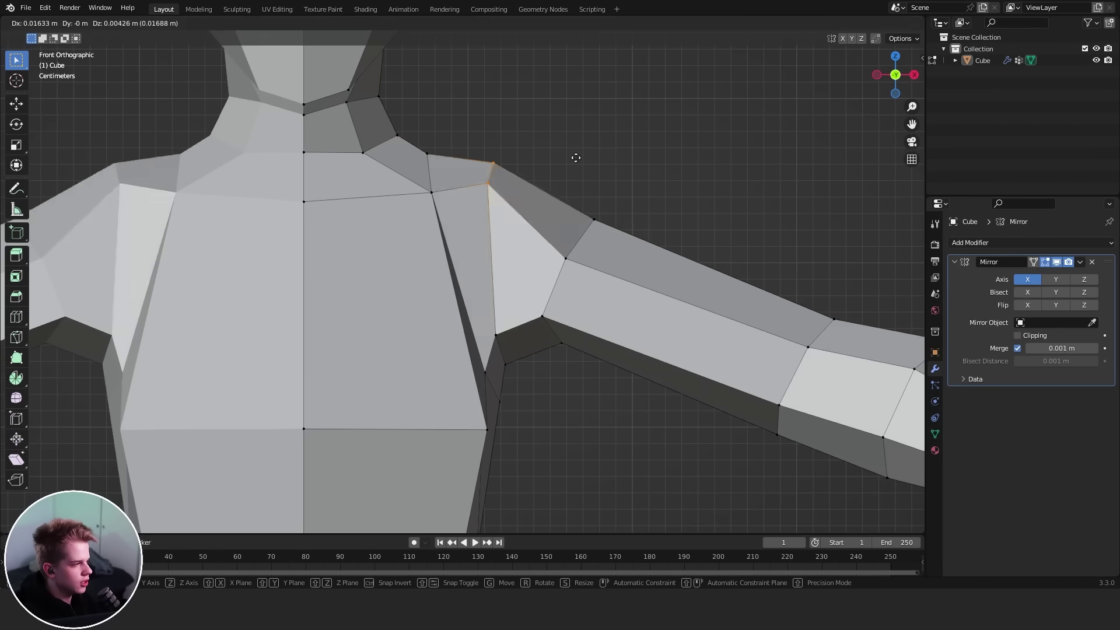
left_click(584, 172)
Step: Examine the reworked shoulder from several angles and in front view against the annotation of the arm's range of motion
middle_click_drag(580, 183, 691, 296)
key("2")
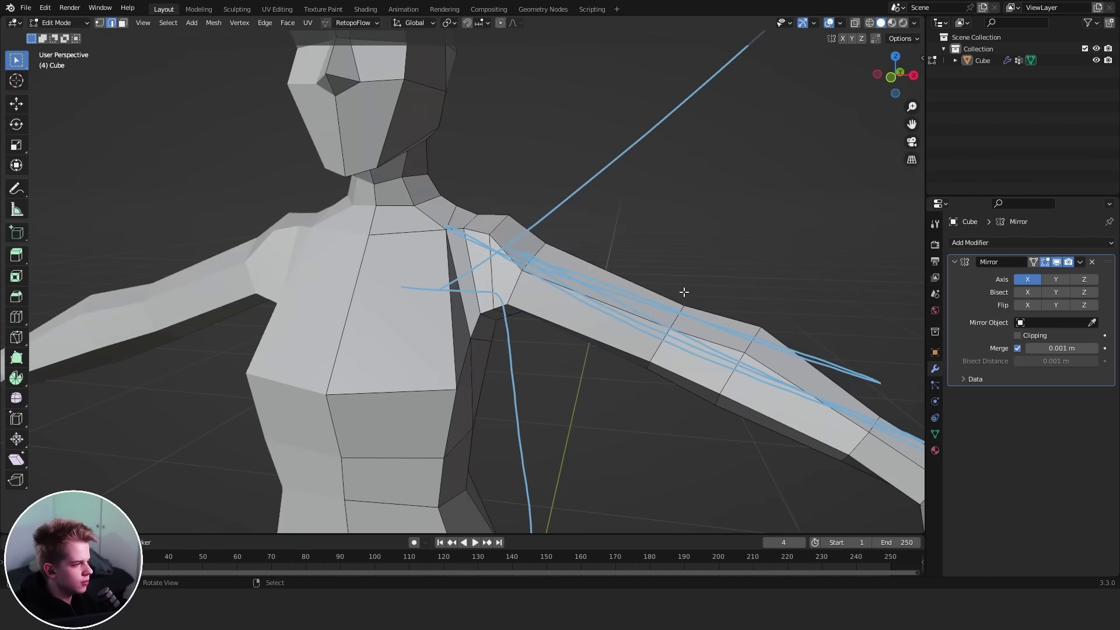
key("grave")
key("Tab")
scroll(548, 219, "up", 4)
middle_click_drag(548, 219, 455, 282)
key("grave")
scroll(525, 303, "down", 4)
key("Tab")
middle_click_drag(548, 325, 580, 274)
key("1")
key("grave")
left_click(512, 201)
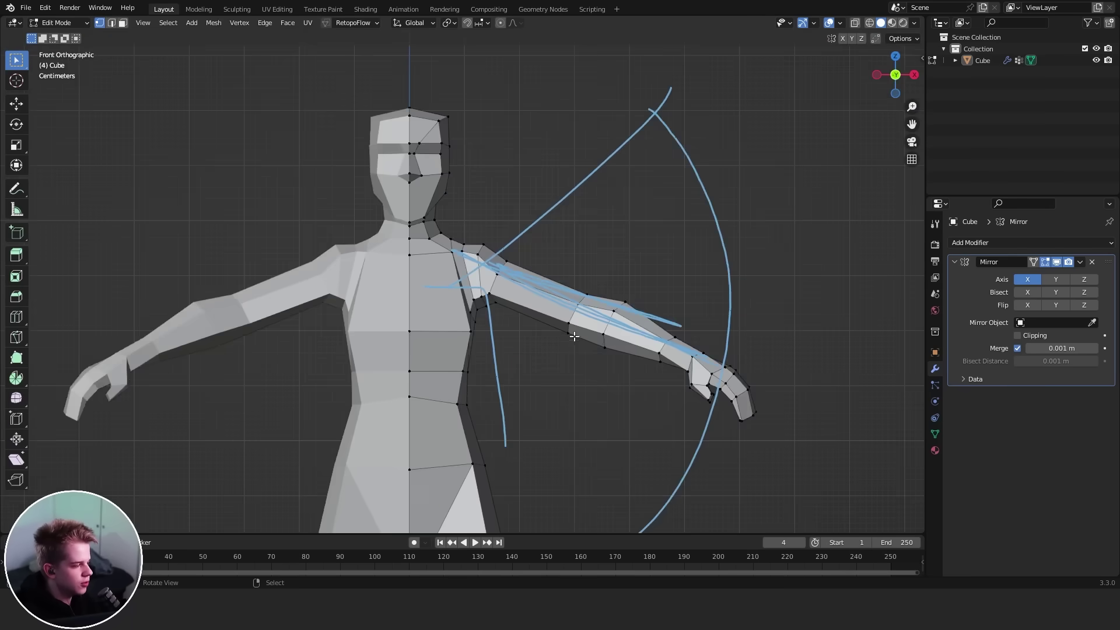
scroll(574, 337, "up", 3)
key("Tab")
scroll(560, 325, "down", 2)
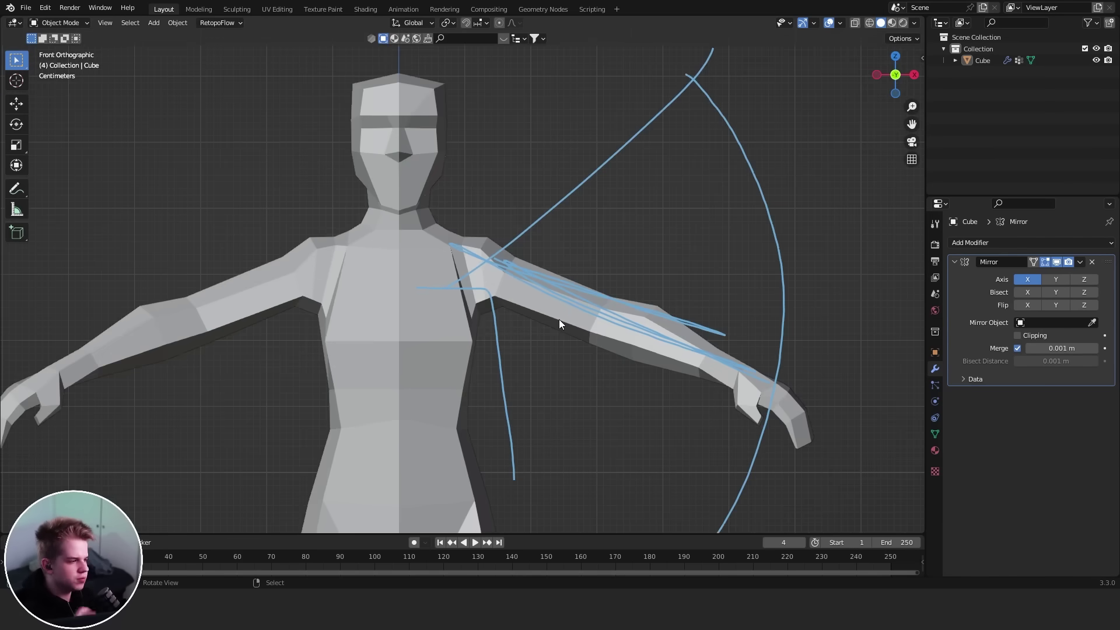
scroll(525, 303, "down", 4)
middle_click_drag(505, 289, 488, 357)
scroll(488, 357, "up", 2)
key("Tab")
scroll(489, 357, "up", 3)
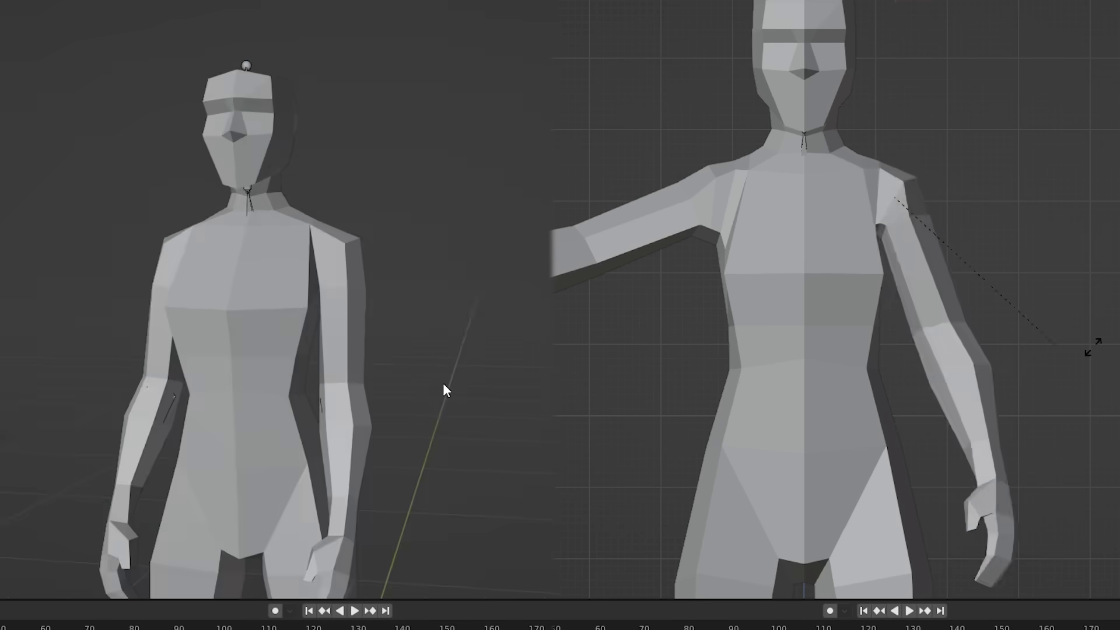
Step: Rotate the rigged character's upper arm bone in front view to test how the shoulder deforms
key("KP_1")
key("r")
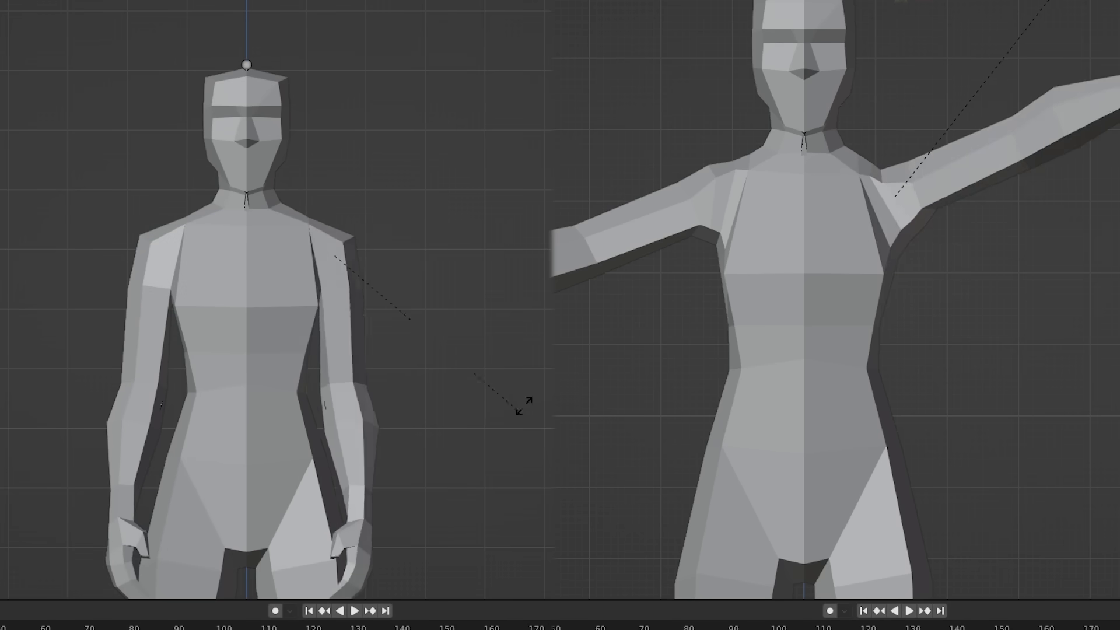
left_click(1043, 175)
key("shift+z")
left_click(857, 169)
key("shift+z")
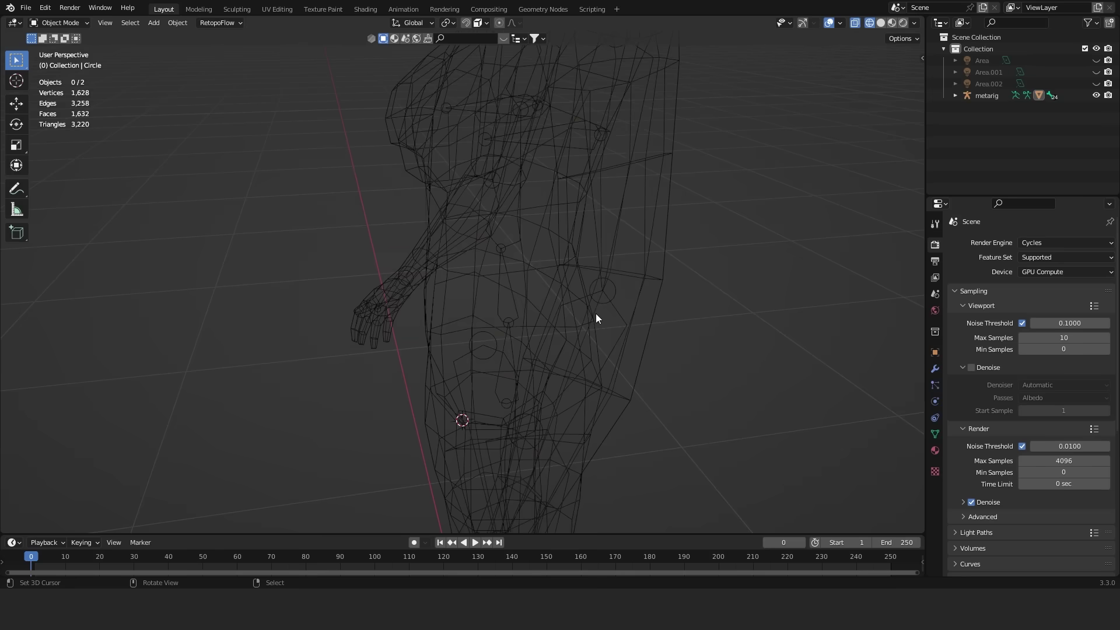
Step: Select the metarig, put it in Pose Mode, select the left forearm bone and display the body in solid shading
right_click(596, 314)
key("z")
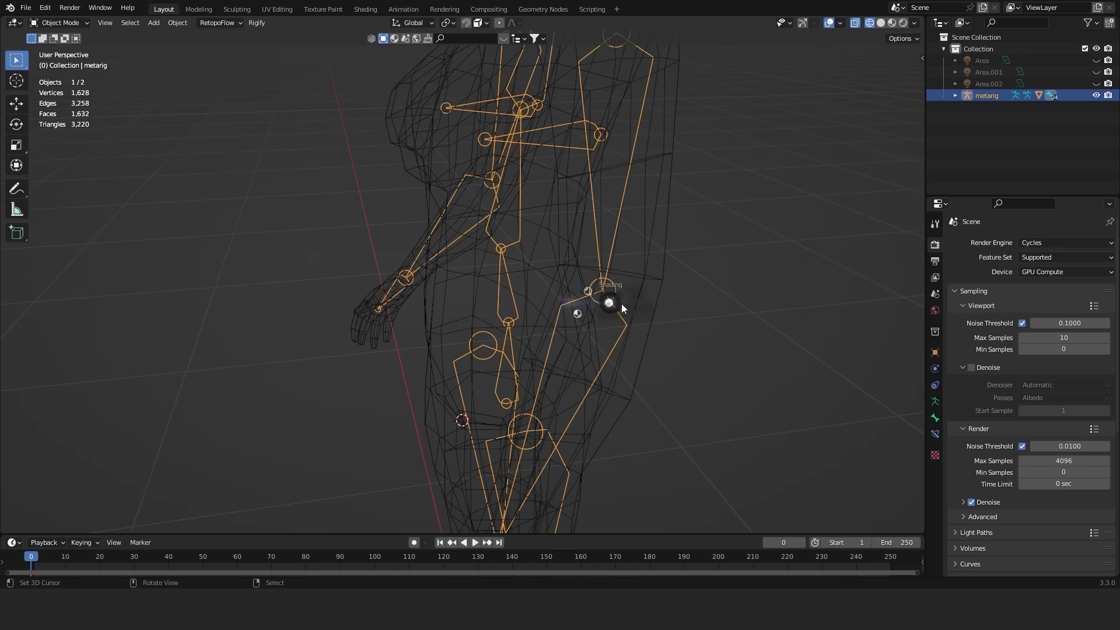
scroll(617, 310, "down", 5)
key("z")
key("ctrl+Tab")
scroll(528, 306, "up", 2)
key("z")
right_click(528, 303)
Step: Rotate the left forearm bone upward to test the elbow bend, and undo the rotation
middle_click_drag(527, 304, 669, 298)
key("r")
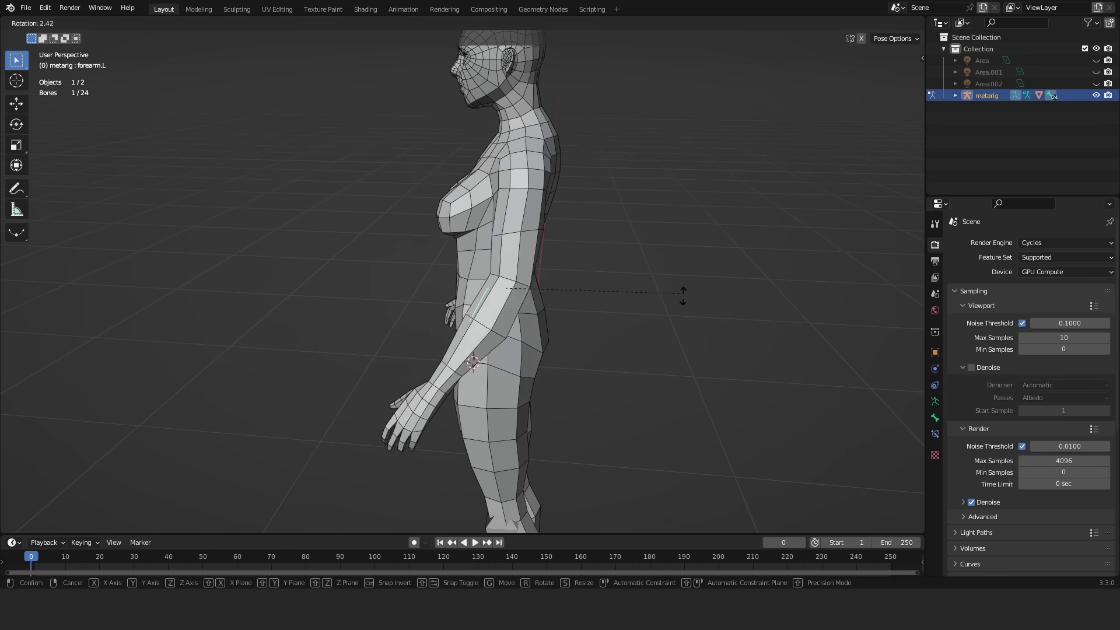
left_click(570, 232)
scroll(570, 232, "up", 3)
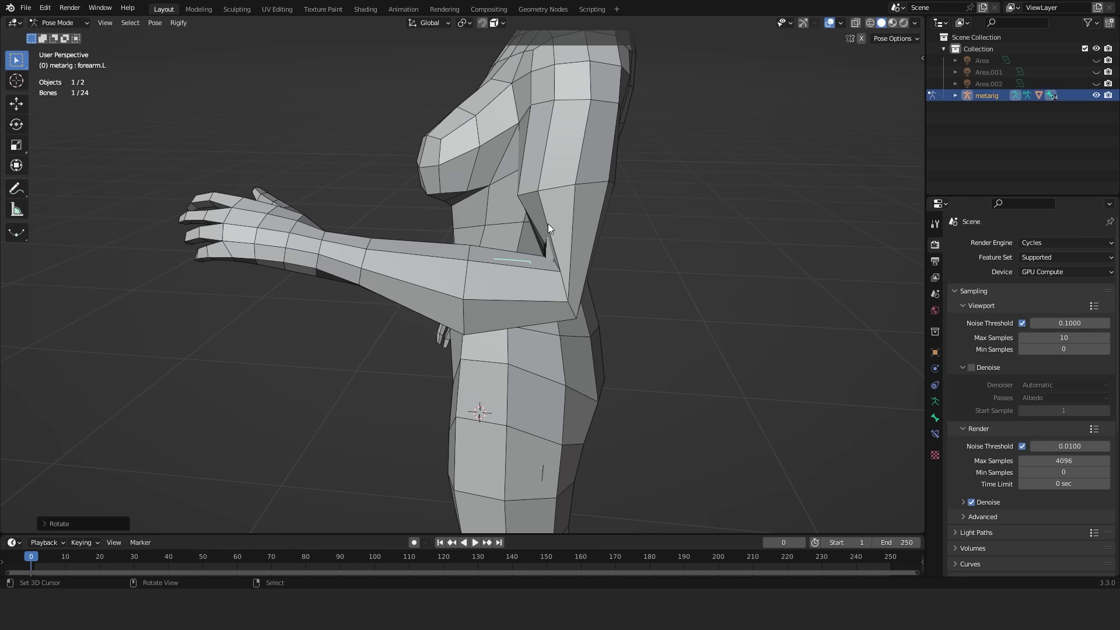
key("shift+s")
key("ctrl+z")
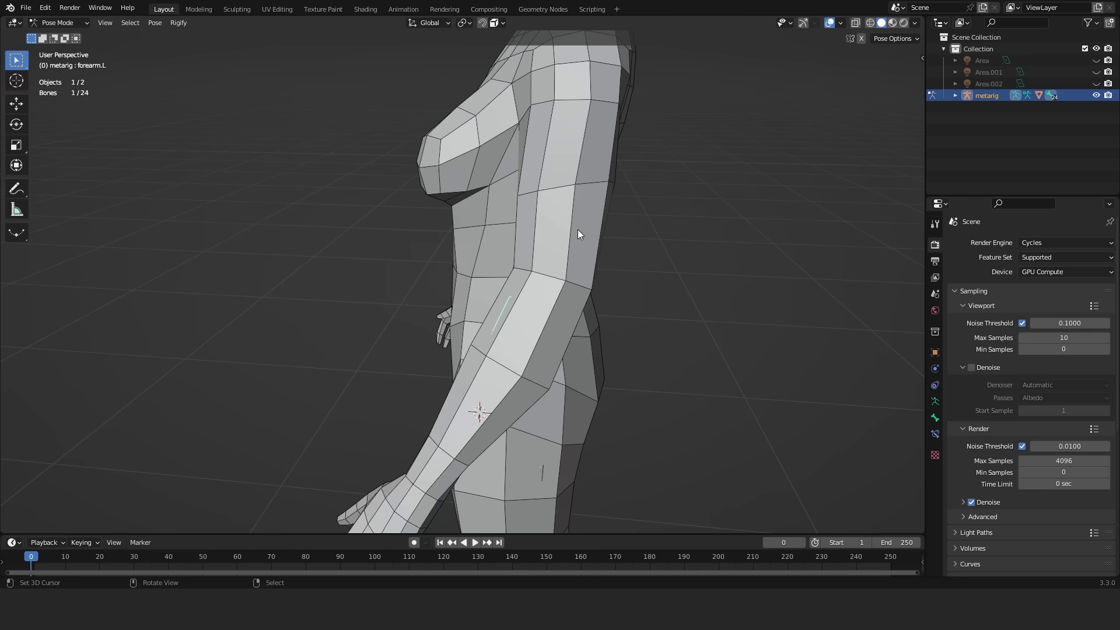
Step: Return the metarig to Object Mode and select the body mesh
key("alt+a")
scroll(610, 264, "up", 2)
key("ctrl+Tab")
scroll(417, 250, "down", 2)
key("alt+a")
right_click(582, 274)
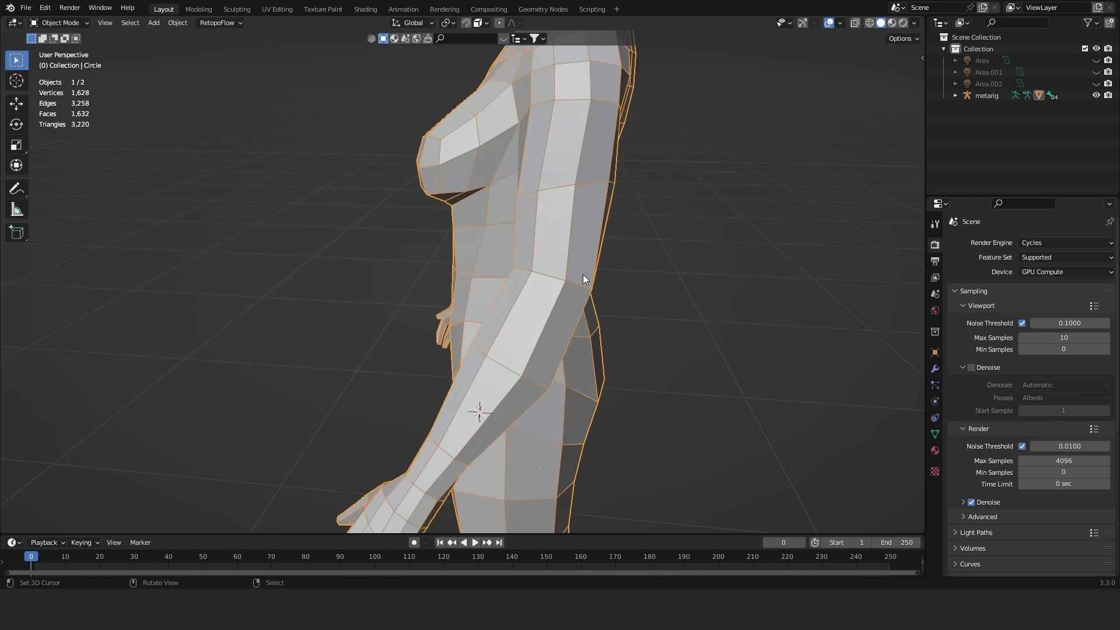
Step: Enter Edit Mode on the body mesh and bevel the elbow edge loop into two loops
scroll(583, 274, "down", 3)
middle_click_drag(582, 274, 505, 261)
scroll(505, 260, "up", 2)
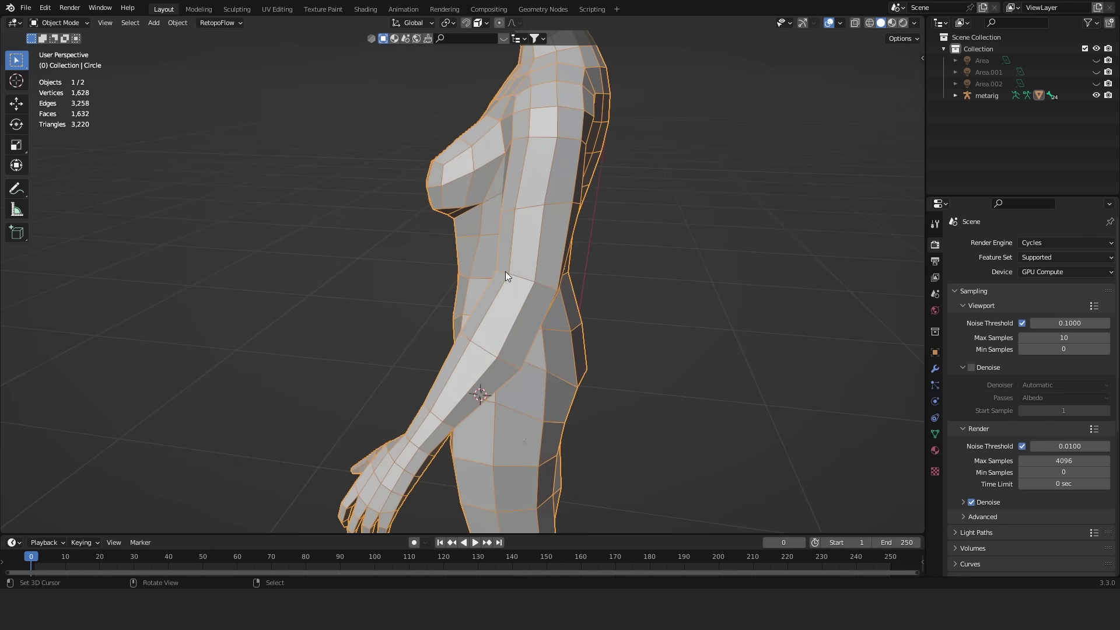
scroll(600, 297, "down", 2)
key("Tab")
scroll(489, 306, "up", 4)
key("alt+a")
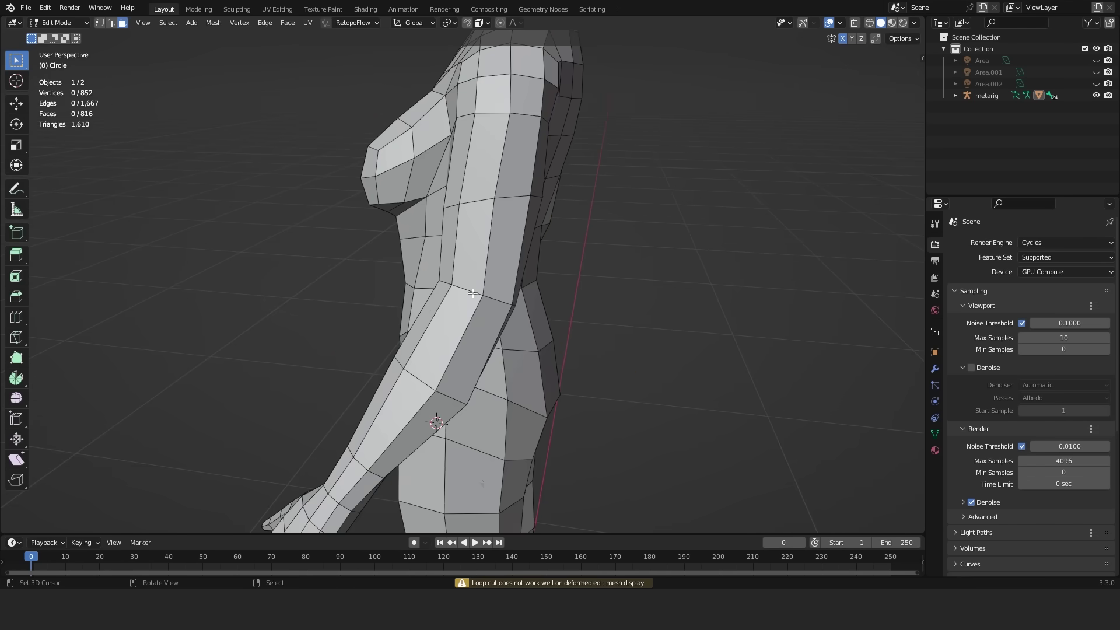
key("ctrl+b")
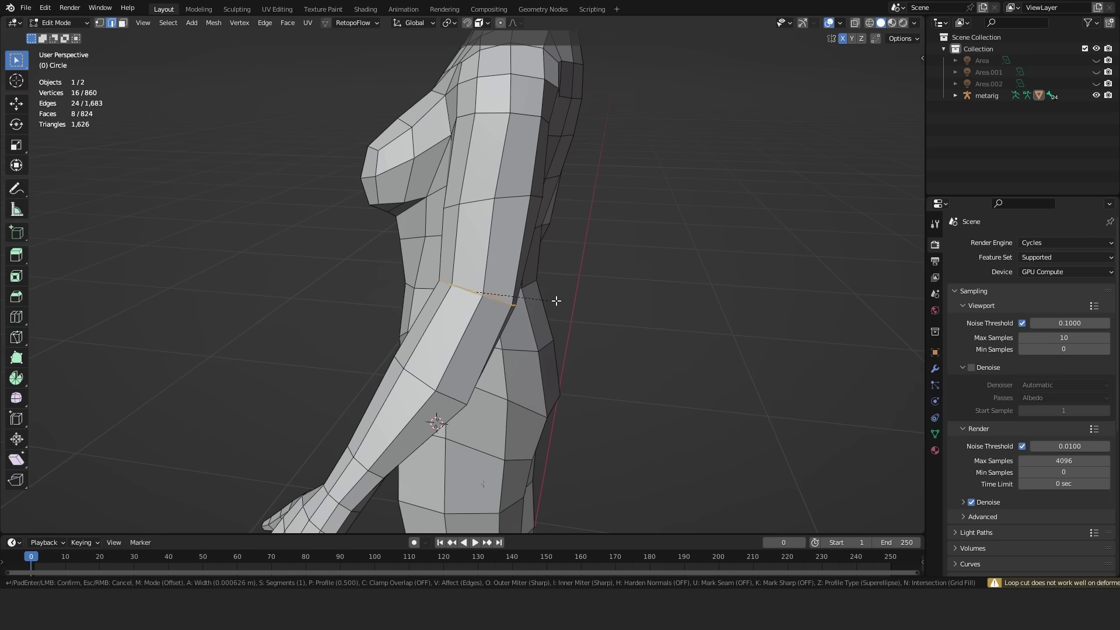
left_click(581, 285)
Step: Add an edge loop between the two elbow loops, then reposition and scale it to shape the elbow
key("alt+a")
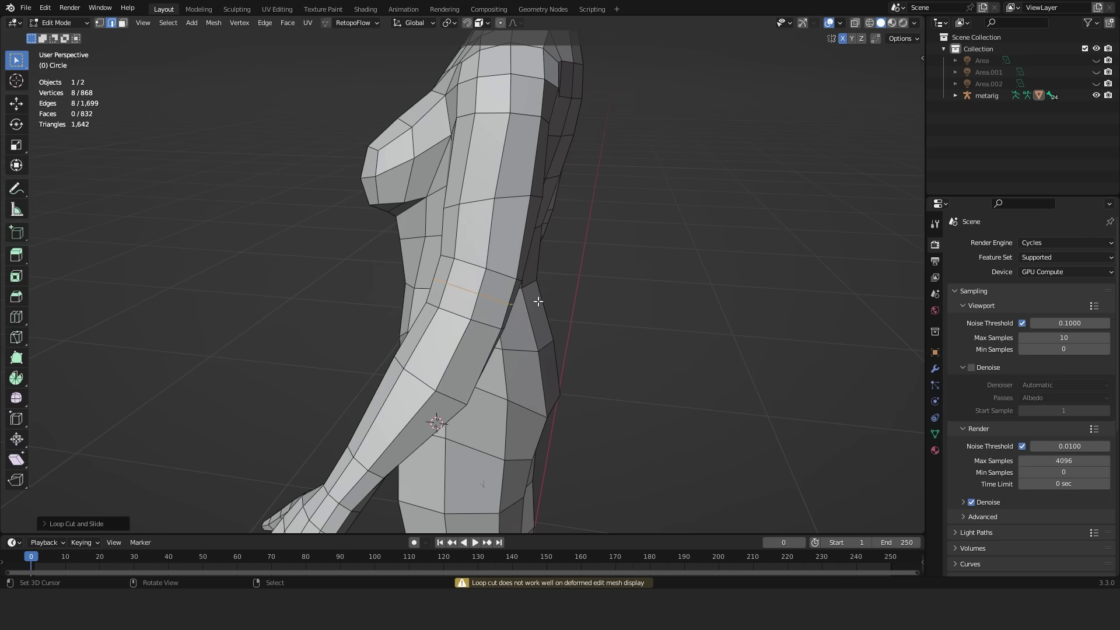
key("g")
left_click(544, 306)
middle_click_drag(574, 308, 613, 305)
key("s")
left_click(595, 302)
key("KP_1")
key("alt+a")
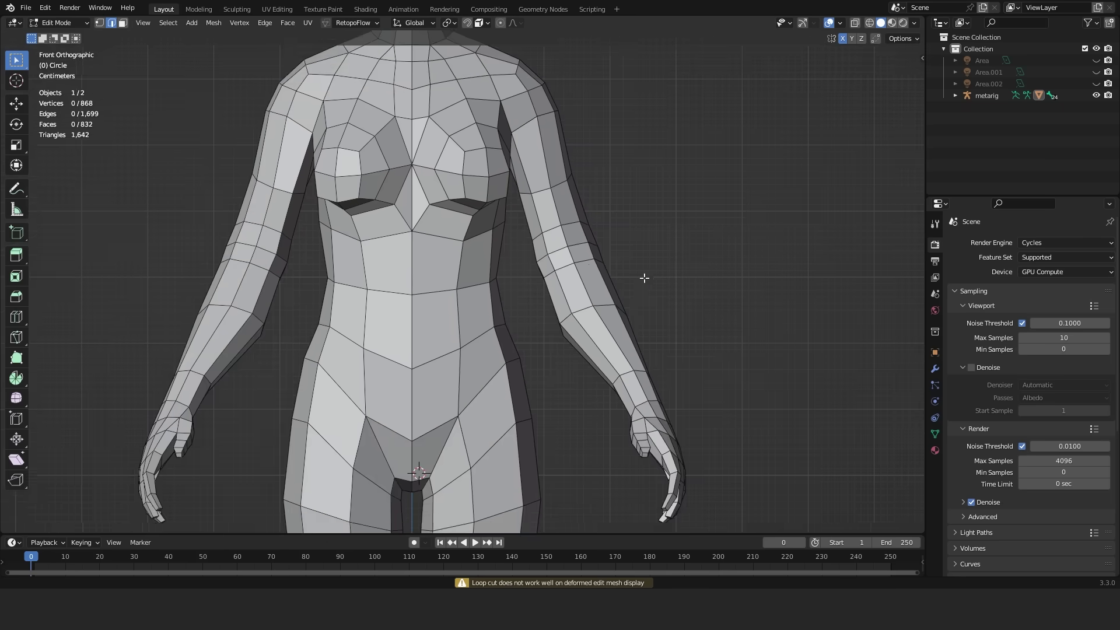
Step: Leave Edit Mode, select the body mesh together with the metarig and parent the mesh to the rig
scroll(644, 278, "up", 3)
key("Tab")
mouse_move(589, 279)
middle_mouse_down()
mouse_move(465, 324)
mouse_move(487, 302)
middle_mouse_up()
key("alt+a")
key("shift+z")
left_click(480, 316)
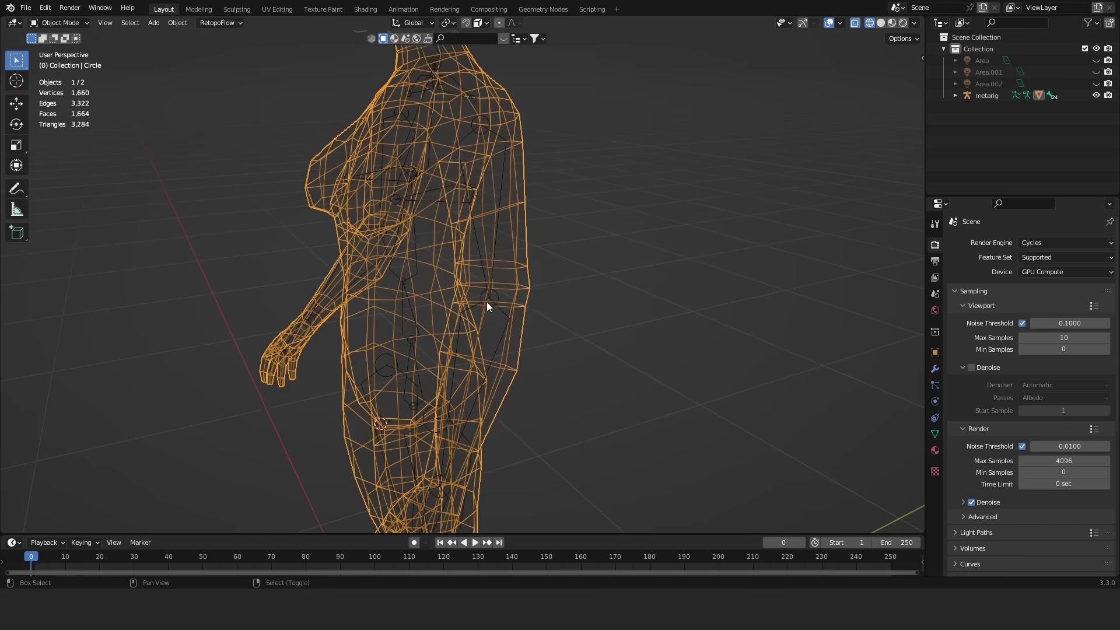
left_click(487, 299, "shift")
key("ctrl+p")
left_click(487, 298)
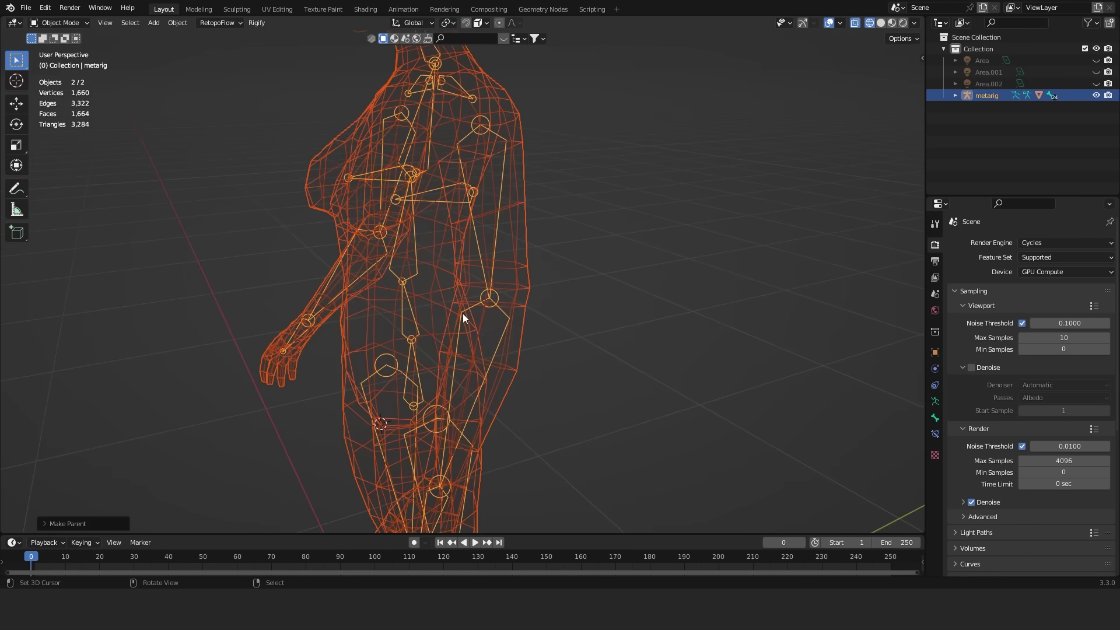
Step: Rotate the left forearm bone in Pose Mode to test the elbow bend with three edge loops
key("alt+a")
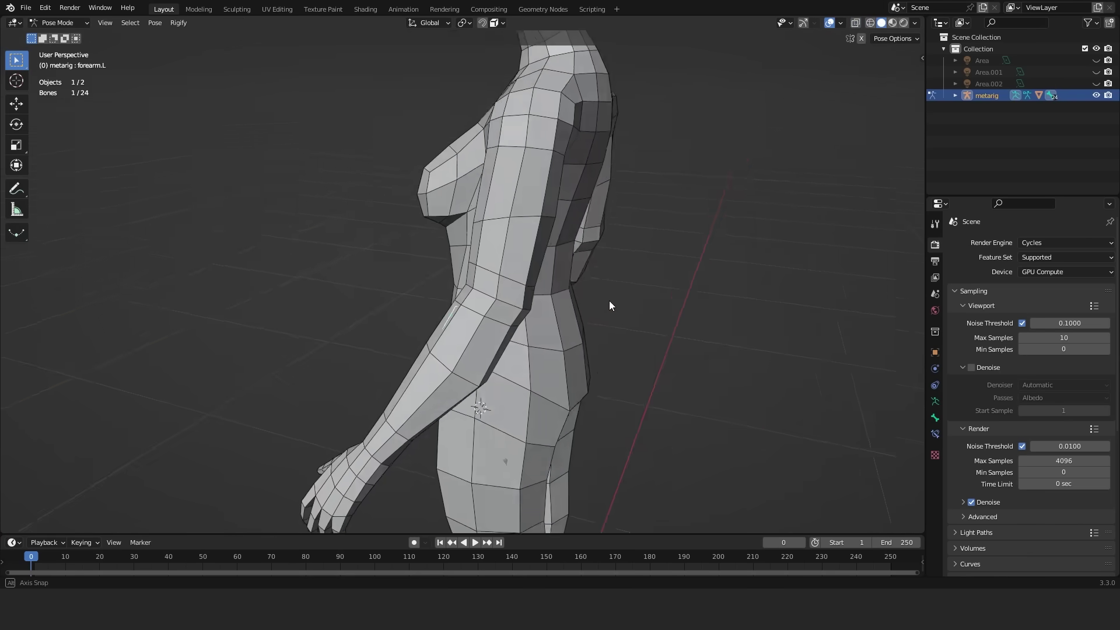
key("r")
left_click(547, 388)
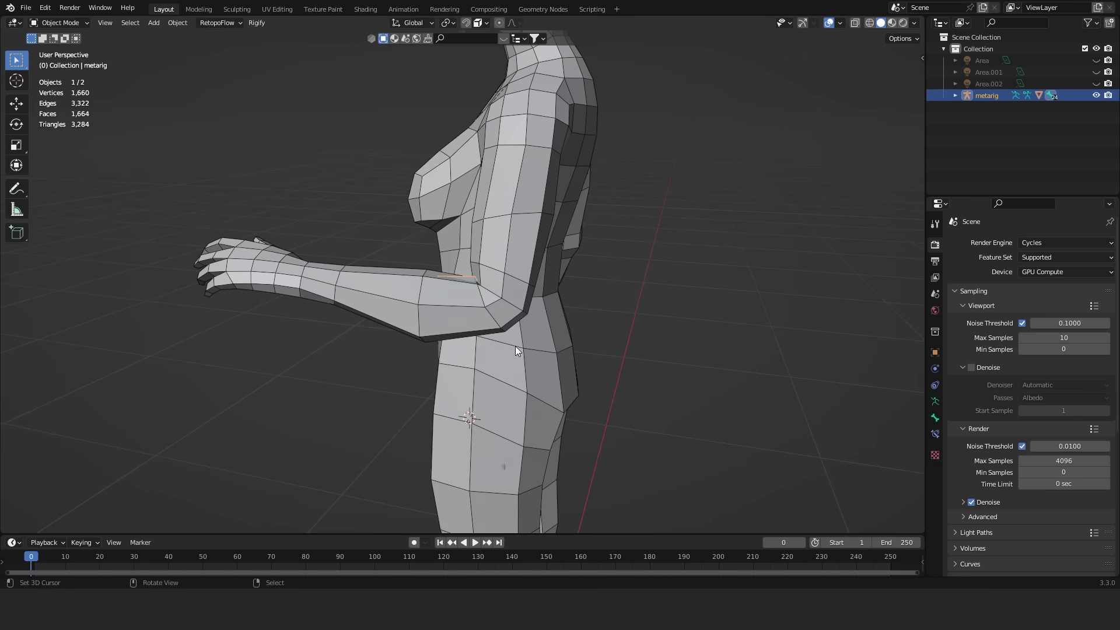
Step: Go to frame 1 and return all of the metarig's bones to the straight-arm rest pose
key("KP_3")
scroll(536, 305, "up", 2)
key("Right")
key("alt+a")
right_click(540, 303)
middle_click_drag(540, 303, 483, 305)
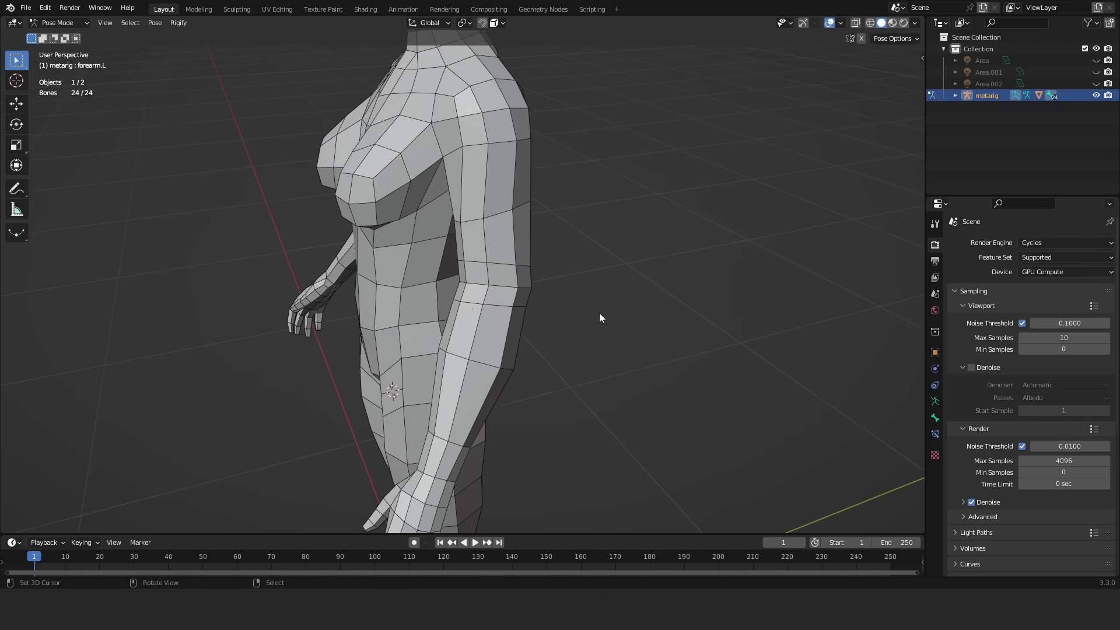
Step: In Edit Mode on the body mesh, cut diagonal edges across the elbow loops on both sides of the left arm's inner elbow
middle_click_drag(599, 313, 664, 316)
scroll(664, 316, "up", 5)
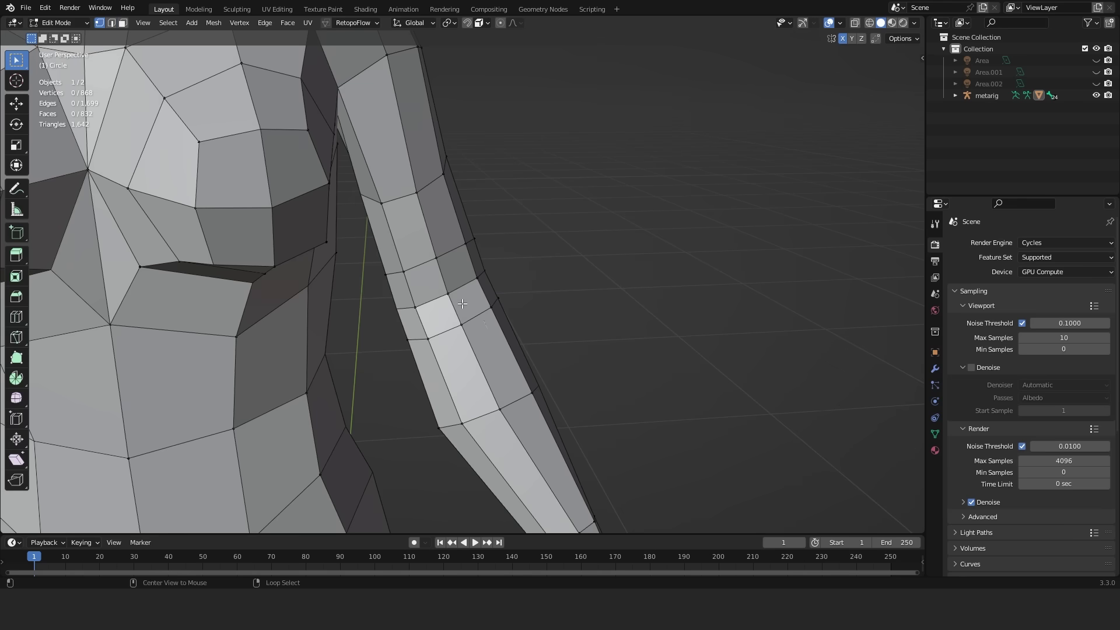
left_click(455, 291)
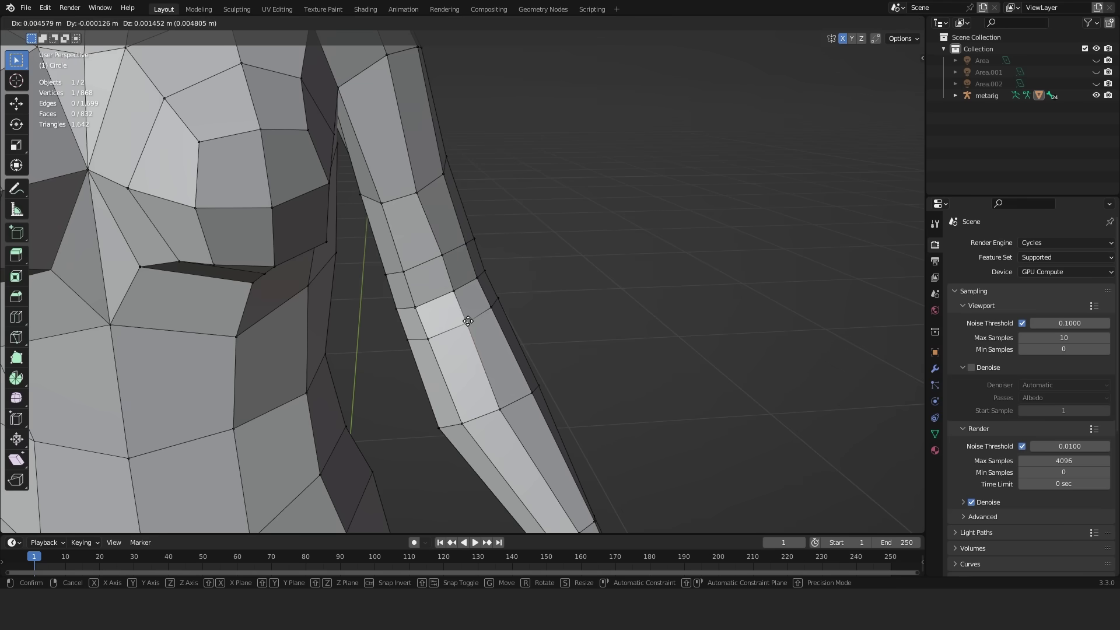
middle_click_drag(503, 300, 463, 304)
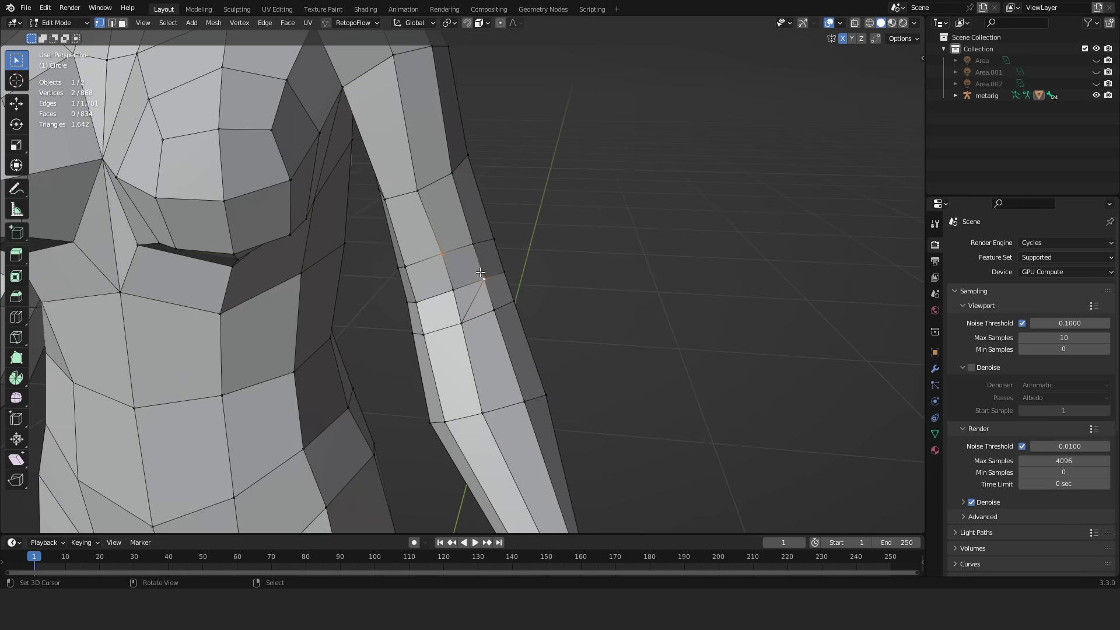
key("alt+a")
middle_click_drag(480, 272, 525, 260)
scroll(414, 363, "up", 1)
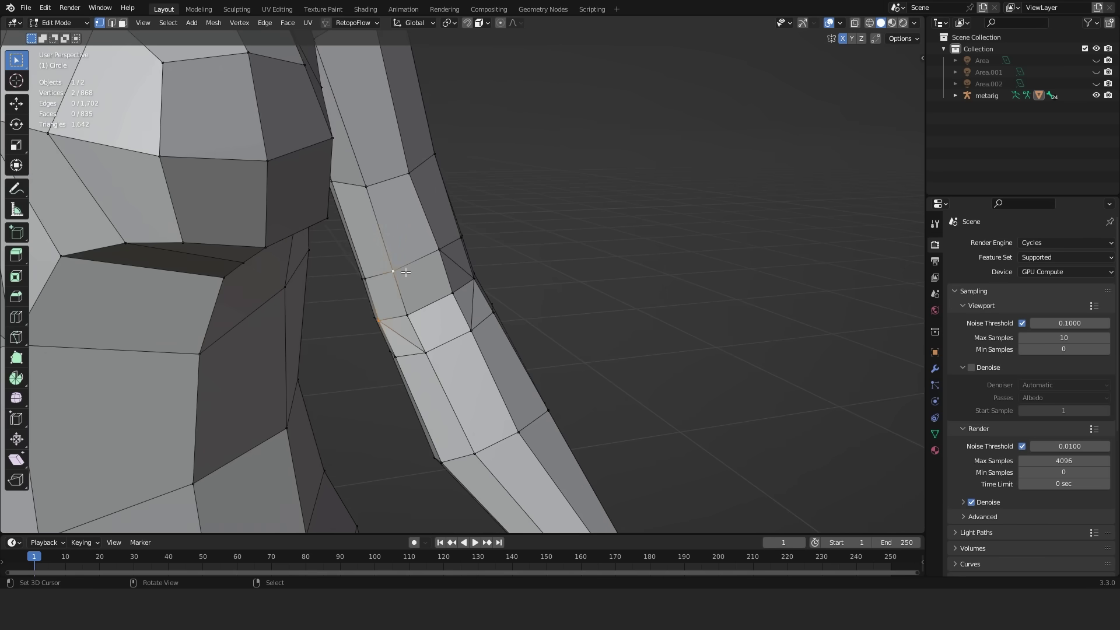
Step: Remove the surplus middle-loop geometry between the diagonal edges at the inner elbow and return to Object Mode
left_click(429, 305, "shift")
mouse_move(430, 305)
middle_mouse_down()
mouse_move(528, 297)
mouse_move(461, 317)
mouse_move(516, 298)
mouse_move(567, 322)
mouse_move(500, 324)
mouse_move(505, 309)
mouse_move(489, 338)
mouse_move(453, 316)
mouse_move(451, 327)
mouse_move(601, 336)
mouse_move(471, 337)
mouse_move(645, 325)
mouse_move(438, 332)
mouse_move(481, 295)
middle_mouse_up()
key("x")
left_click(478, 309)
key("Tab")
scroll(460, 318, "down", 4)
key("alt+a")
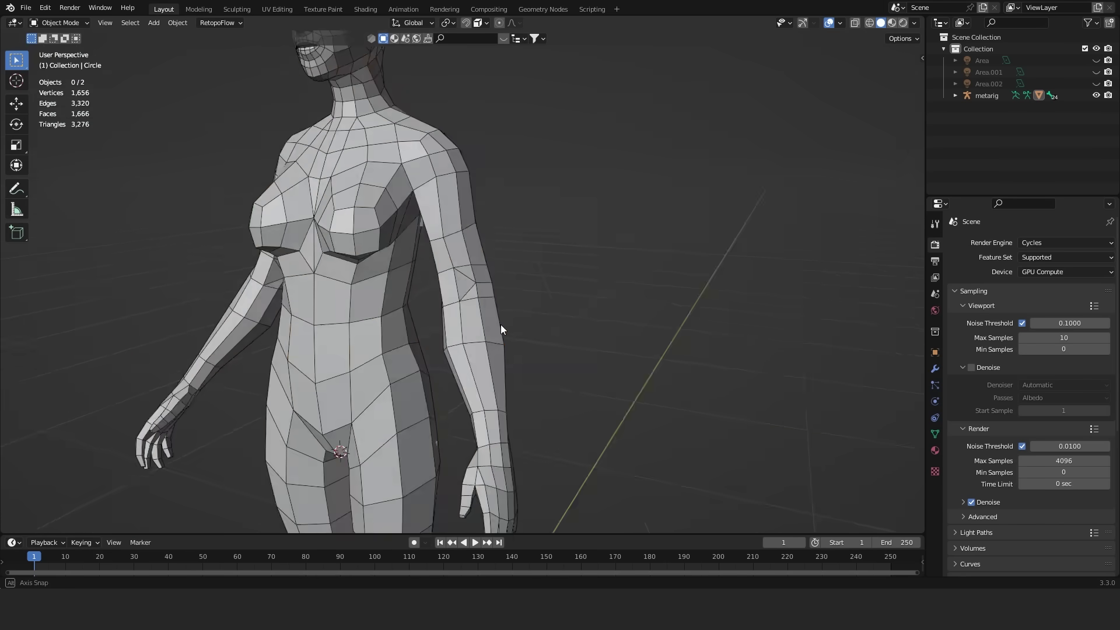
Step: Reposition the elbow geometry in the side-view wireframe in Edit Mode, then leave Edit Mode and deselect everything
key("Tab")
key("KP_3")
key("z")
left_click(500, 308)
key("shift+z")
scroll(453, 316, "up", 3)
key("g")
scroll(568, 333, "down", 2)
key("Tab")
key("alt+a")
Step: Select the metarig's left forearm bone in Pose Mode and rotate it forward to test the revised elbow topology
scroll(586, 337, "down", 4)
scroll(471, 337, "up", 4)
scroll(577, 332, "down", 4)
key("shift+z")
scroll(480, 295, "up", 2)
right_click(481, 295)
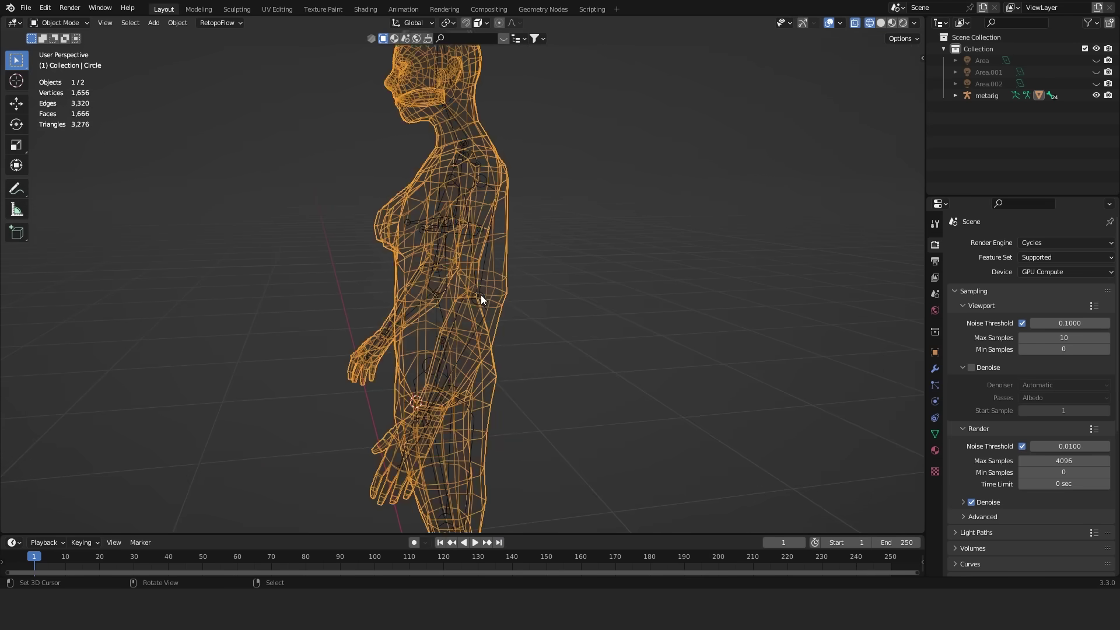
right_click(481, 296)
key("ctrl+Tab")
right_click(472, 313)
key("shift+z")
middle_click_drag(559, 309, 572, 331)
key("r")
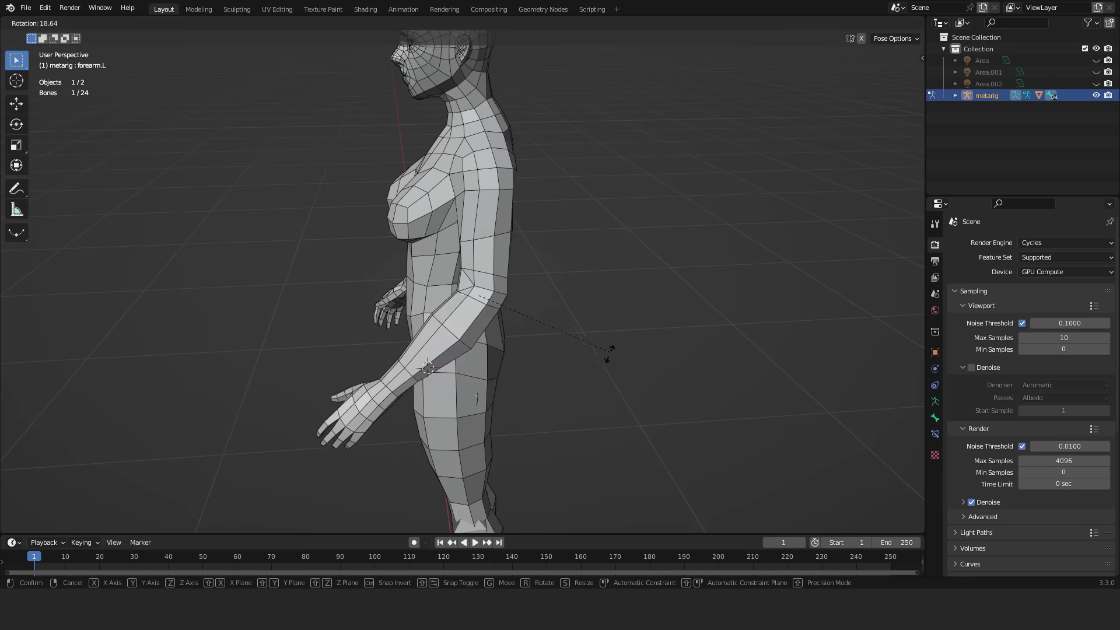
left_click(565, 413)
Step: Adjust the left forearm bone's rotation until the forearm is roughly horizontal, then examine the bent elbow in Object Mode with nothing selected
key("ctrl+Tab")
middle_click_drag(565, 412, 507, 327)
key("ctrl+Tab")
key("r")
left_click(556, 353)
scroll(506, 295, "up", 4)
key("ctrl+Tab")
key("alt+a")
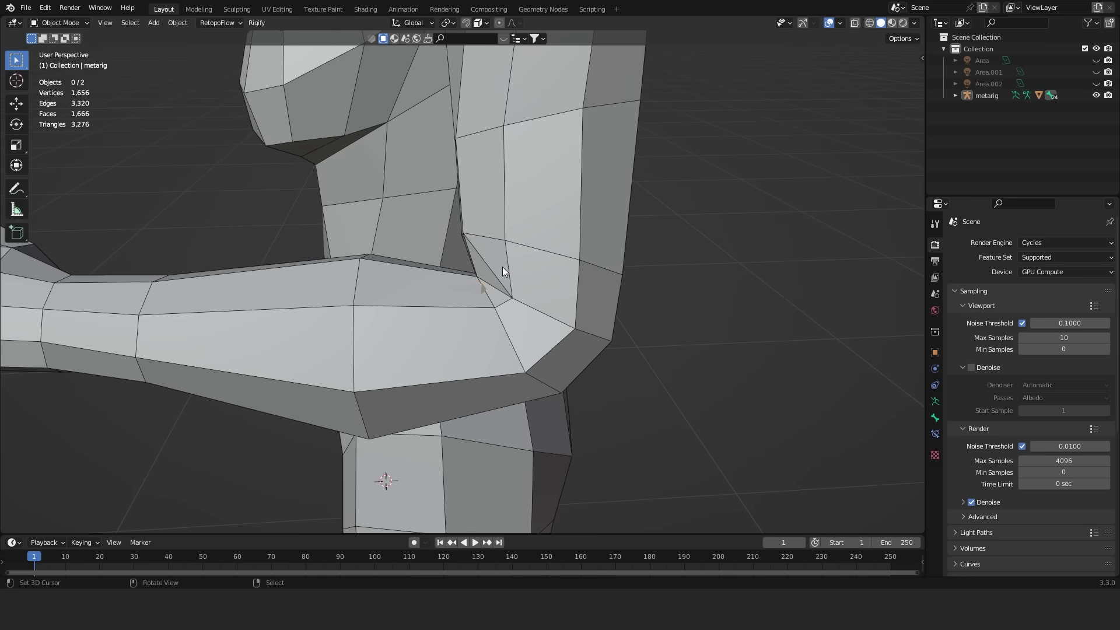
scroll(502, 267, "down", 8)
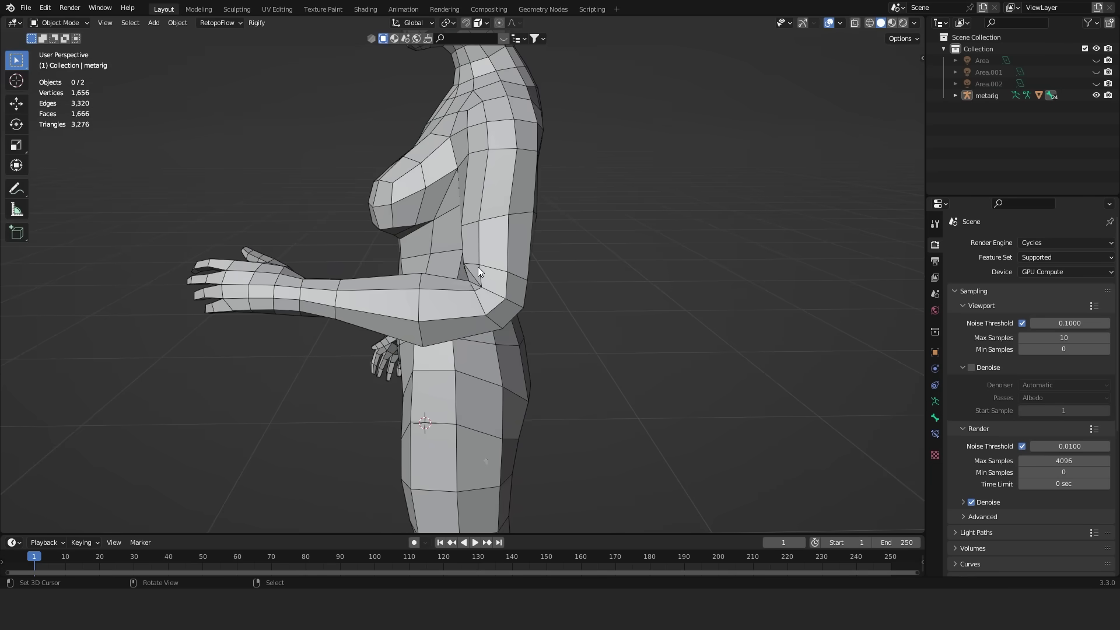
scroll(476, 333, "up", 3)
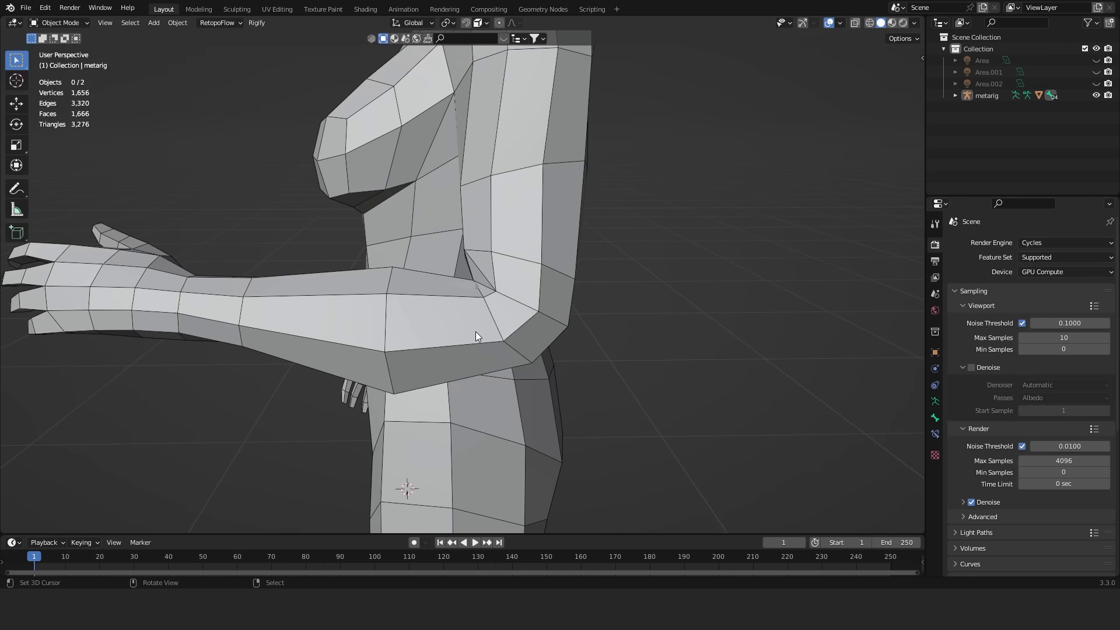